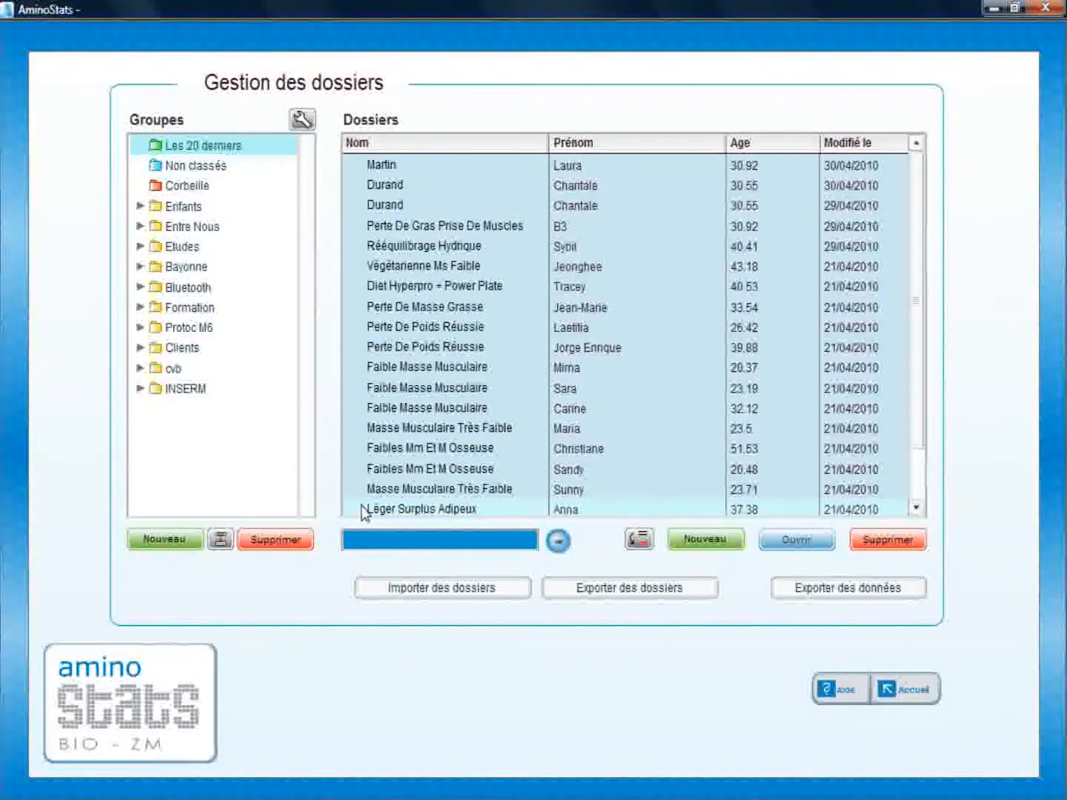
# Step: Delete the record modified on 05/10/2009 from the Corbeille group and confirm the deletion
pyautogui.click(208, 171)
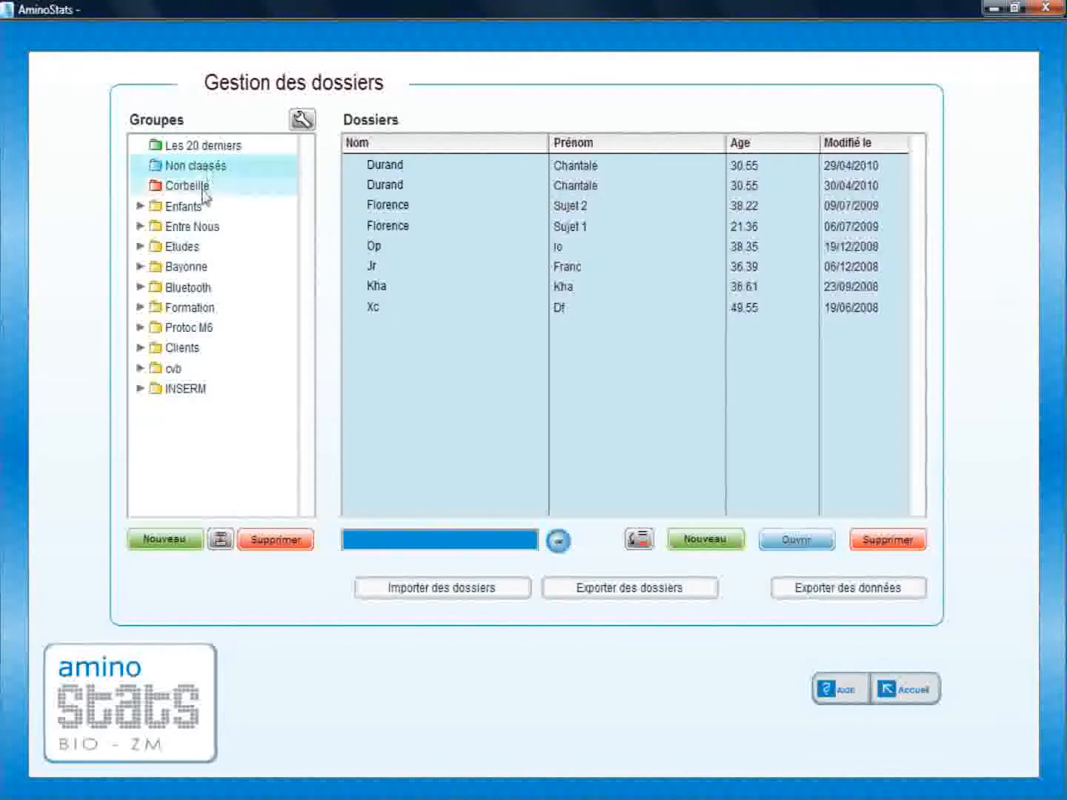
pyautogui.click(157, 191)
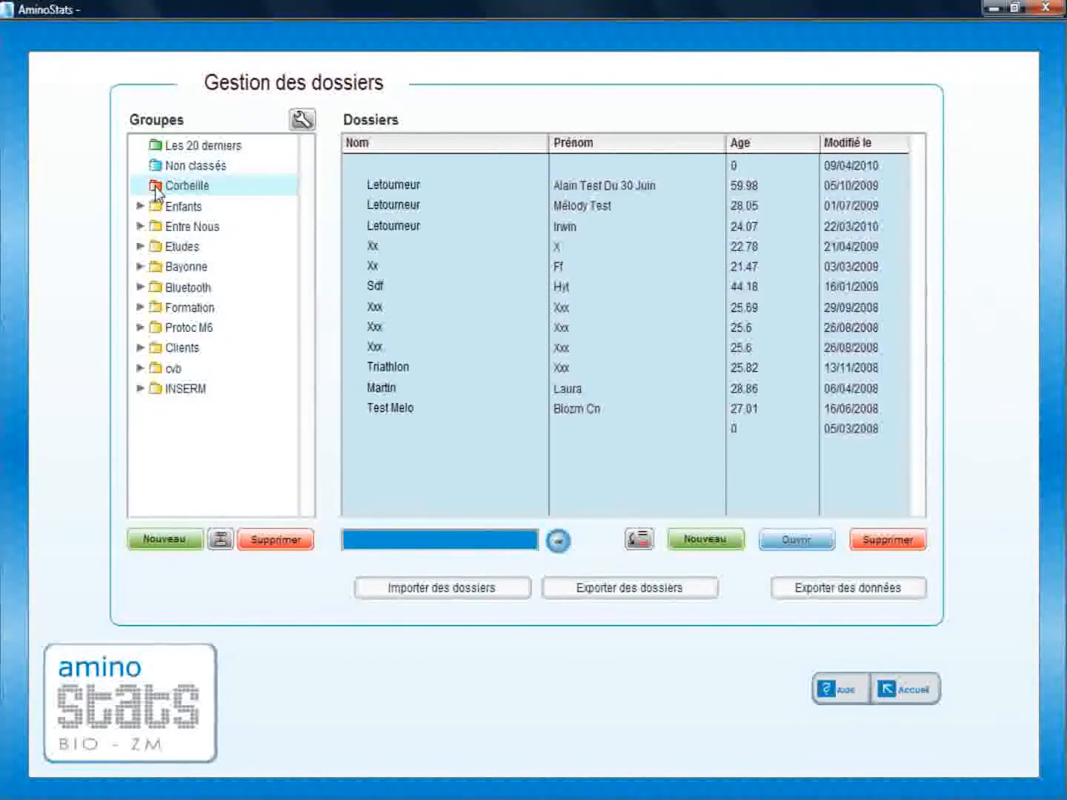
pyautogui.click(388, 182)
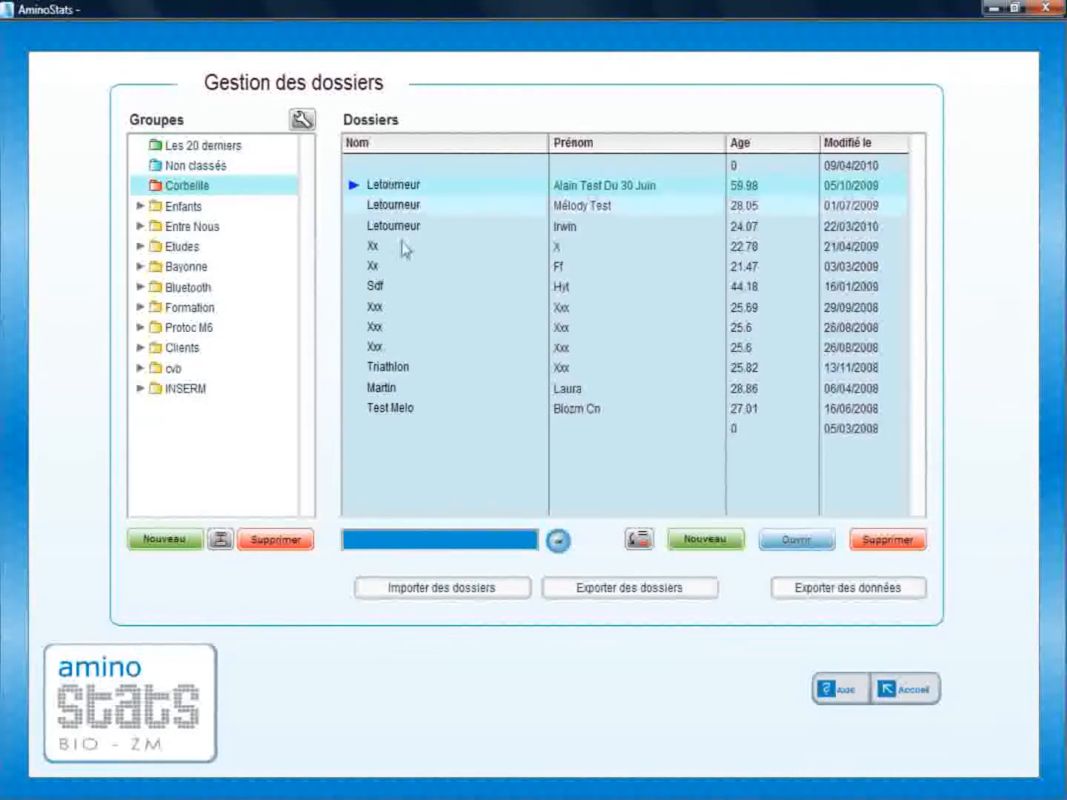
pyautogui.click(878, 545)
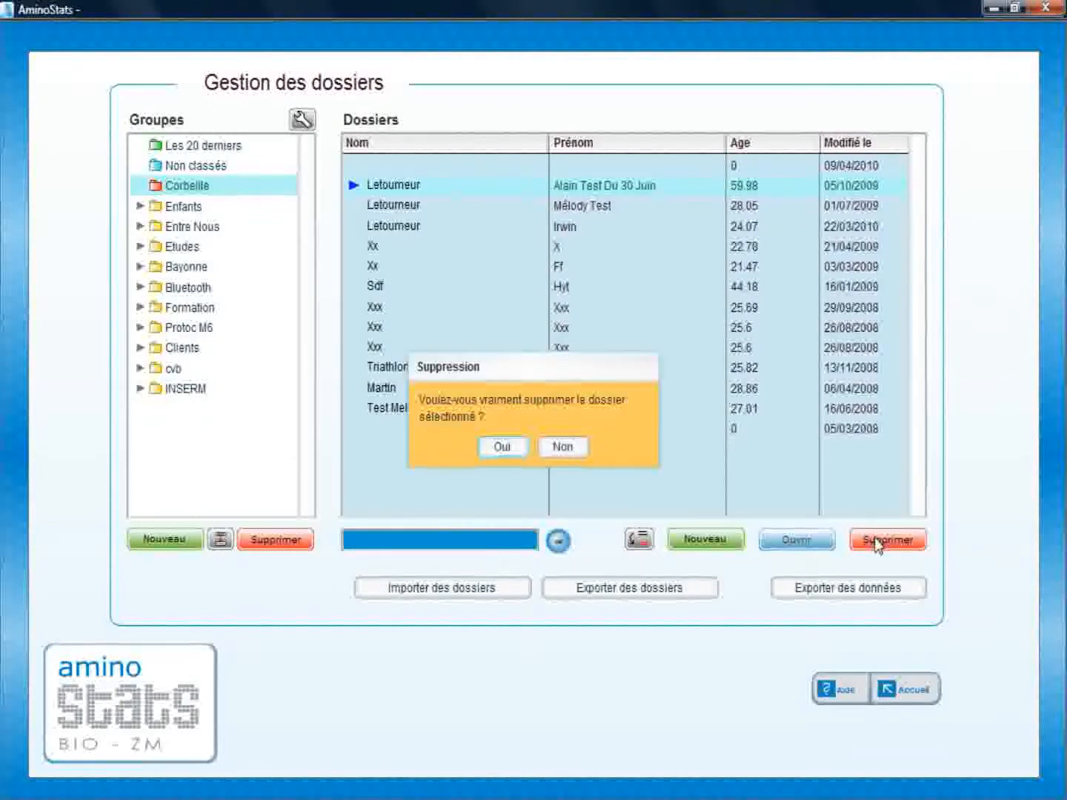
pyautogui.click(492, 448)
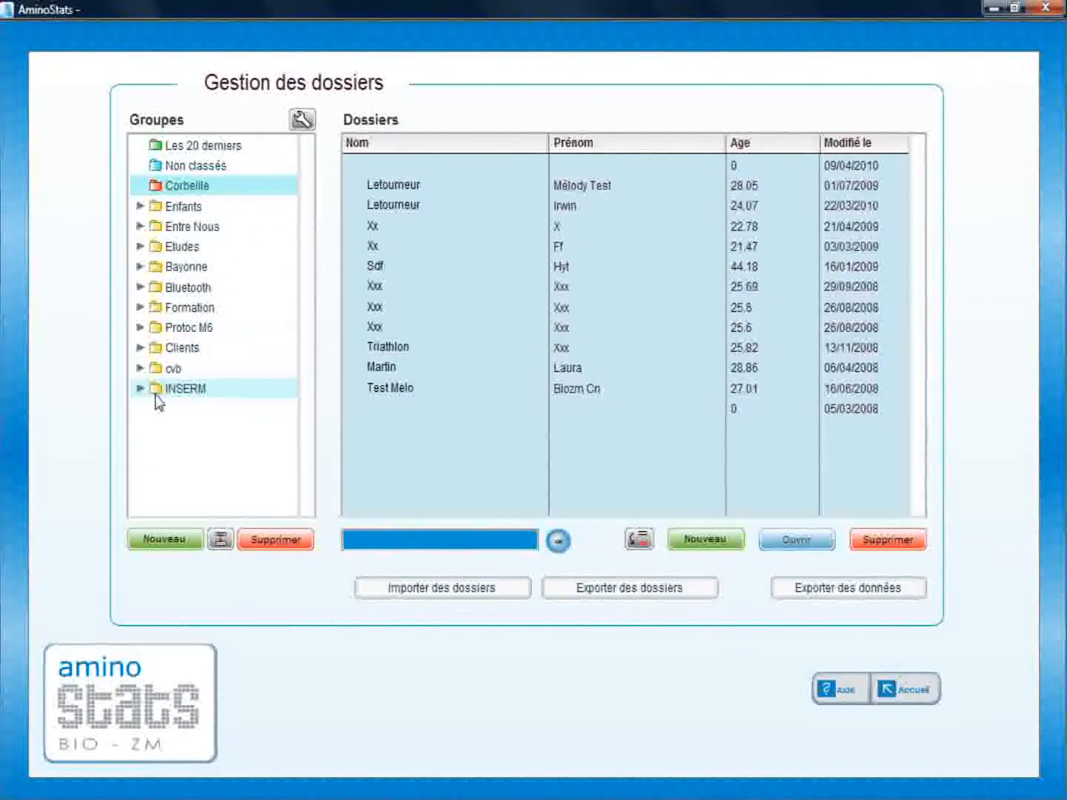
# Step: Create a new top-level group named dert
pyautogui.click(157, 542)
pyautogui.click(149, 589)
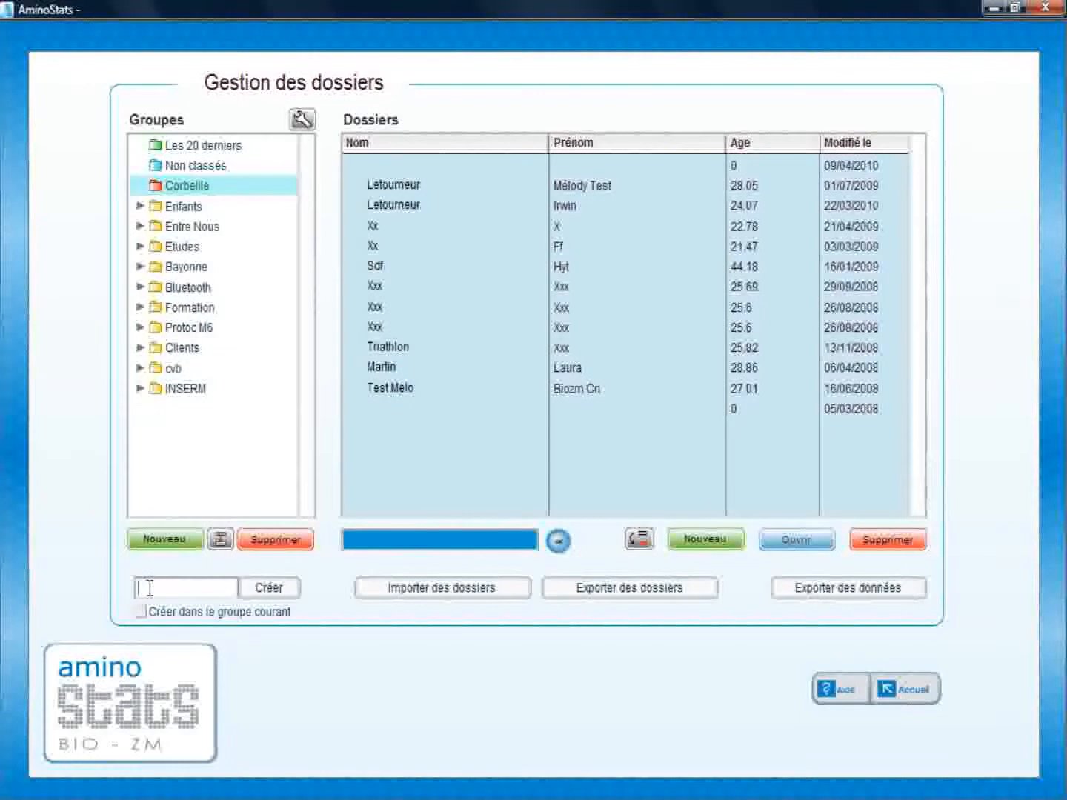
pyautogui.write('dert')
pyautogui.click(268, 588)
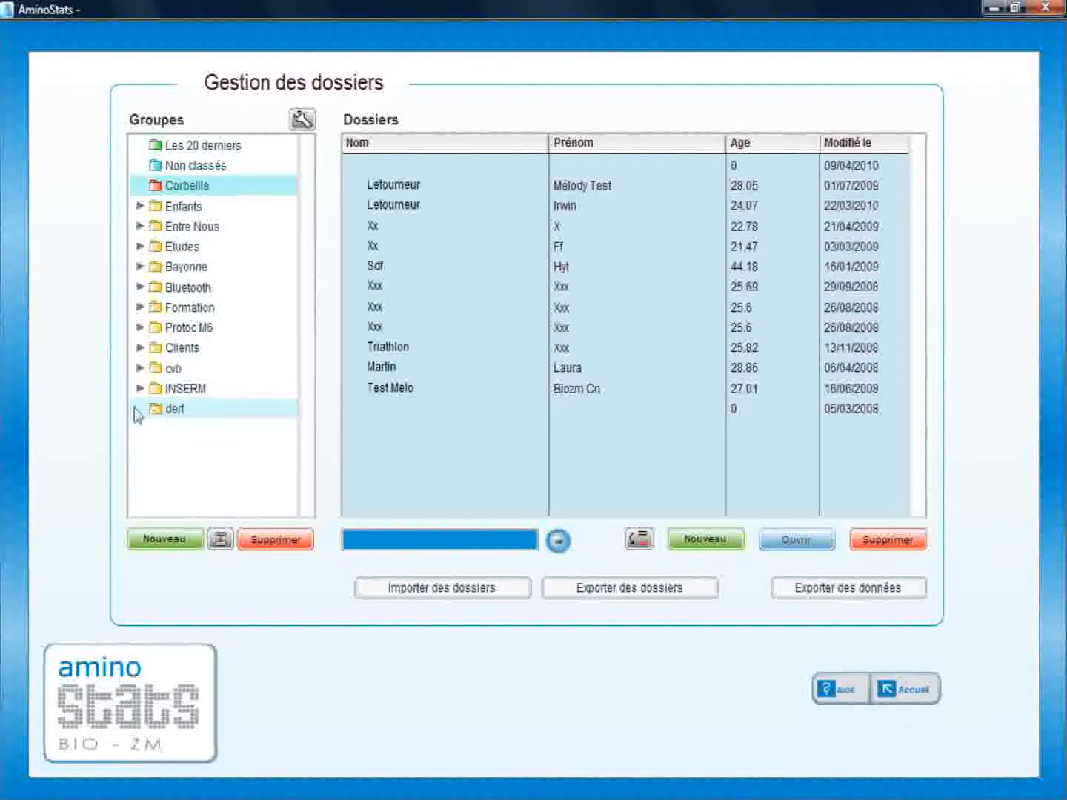
# Step: Create a subgroup named dertbbbbb inside the dert group and check it in the expanded group tree
pyautogui.click(141, 412)
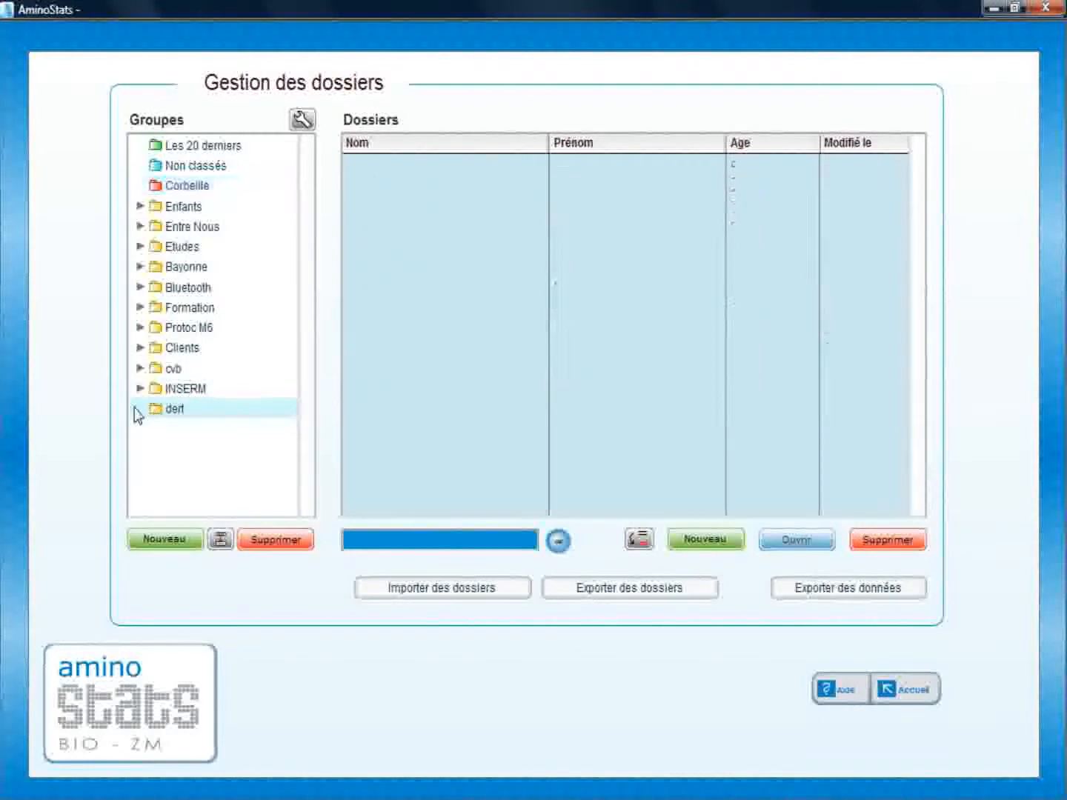
pyautogui.click(152, 547)
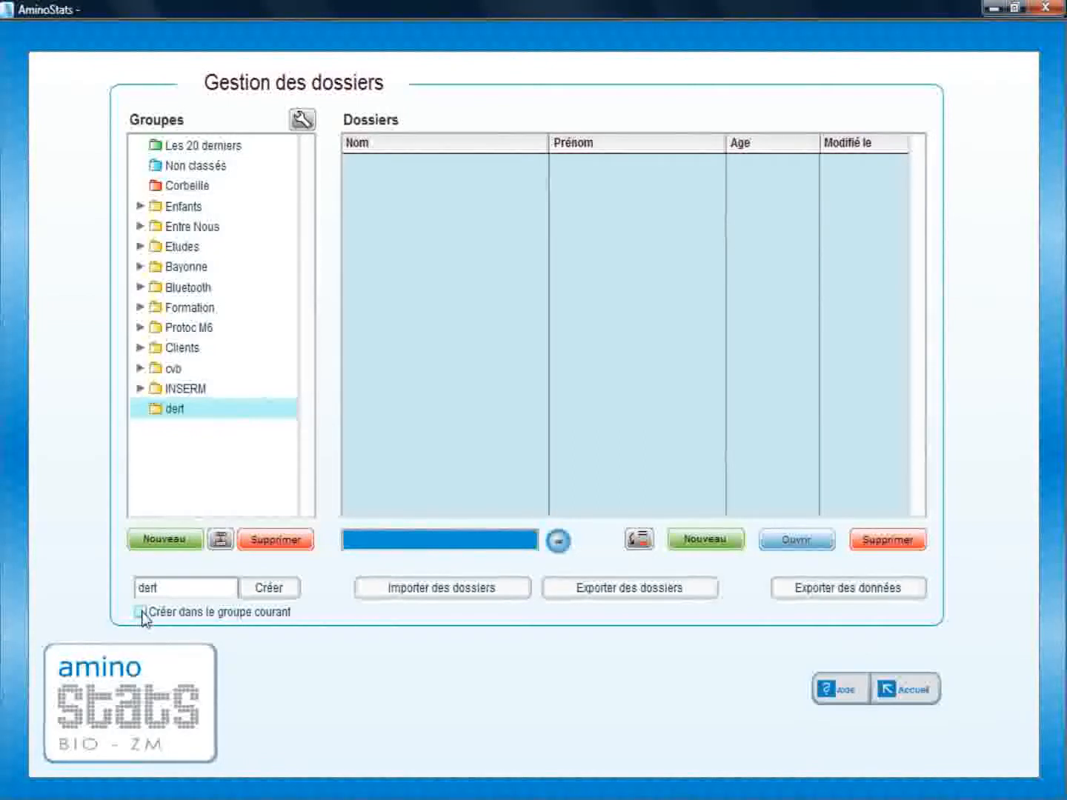
pyautogui.click(165, 578)
pyautogui.click(269, 589)
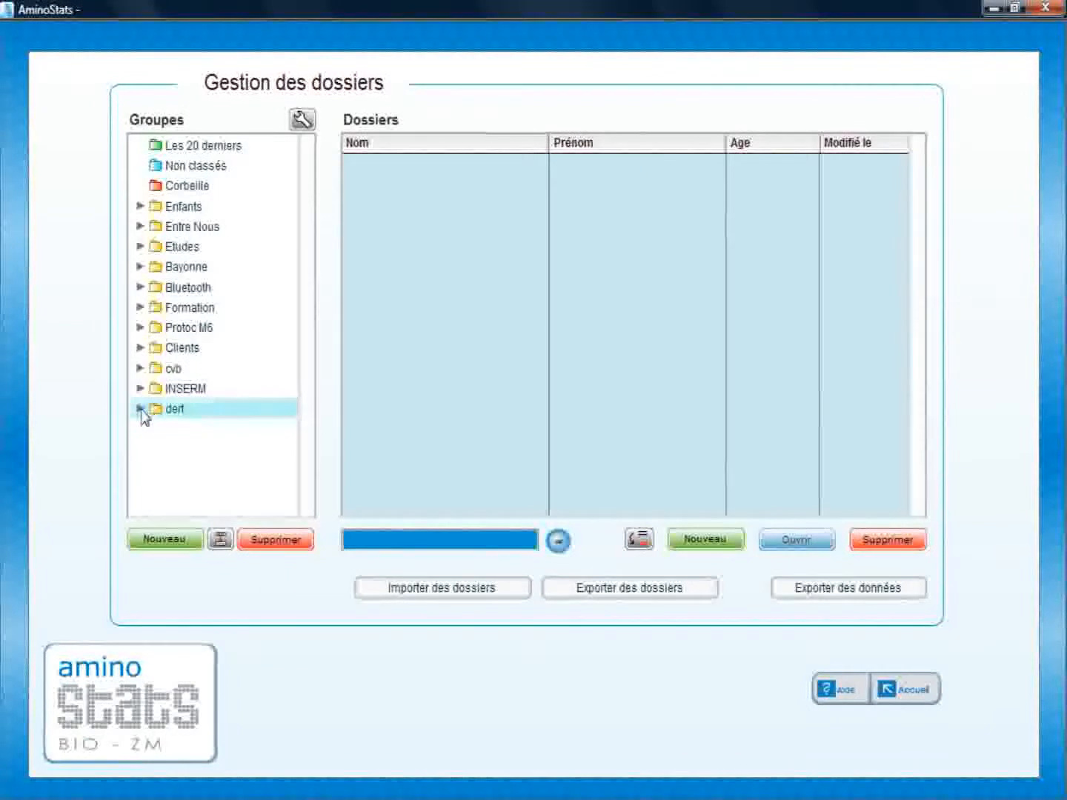
pyautogui.click(141, 410)
pyautogui.click(175, 436)
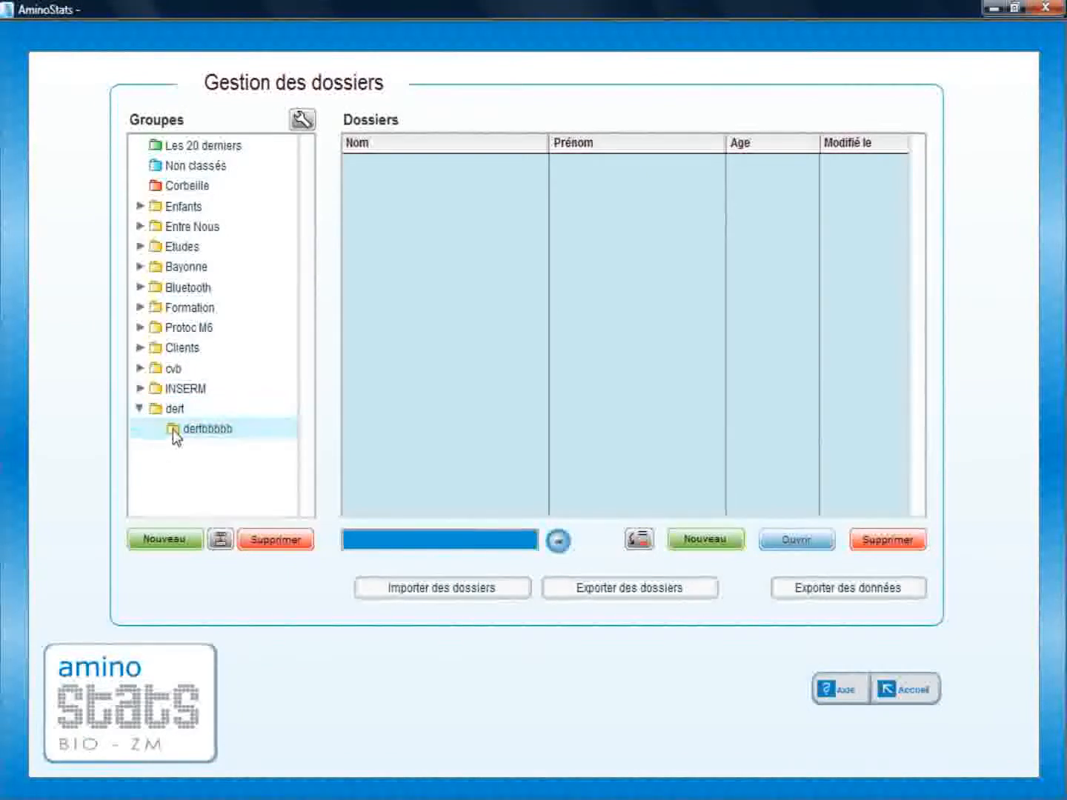
pyautogui.click(139, 409)
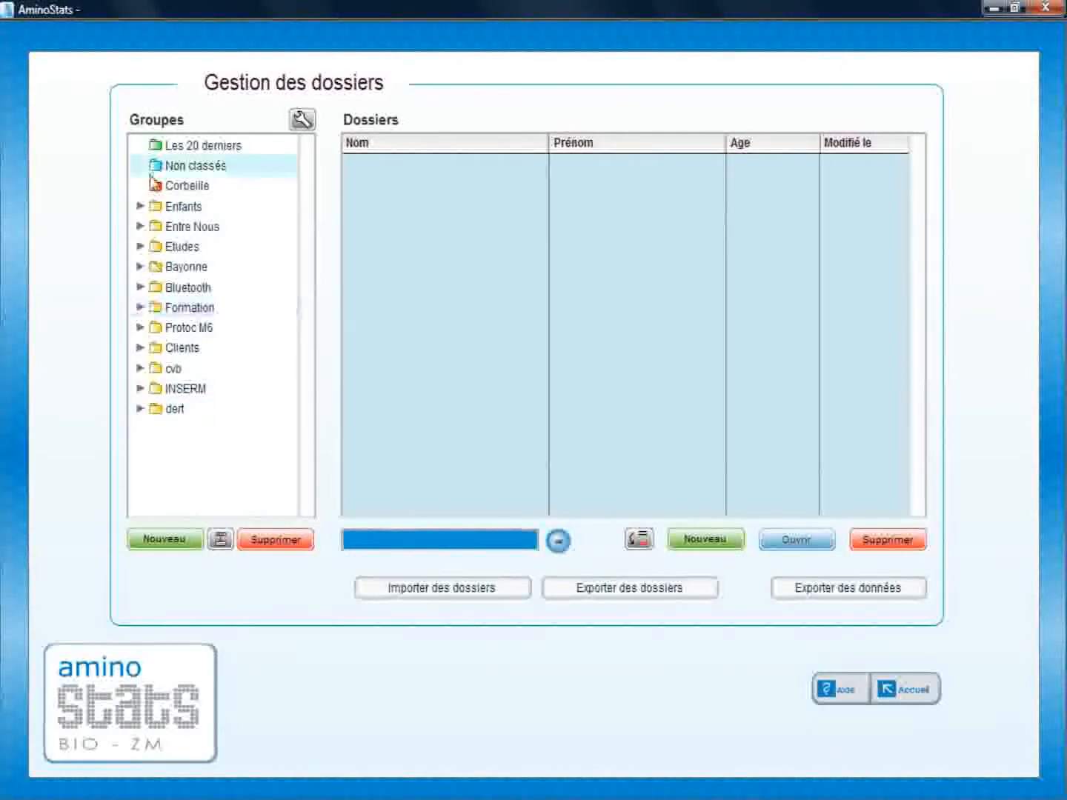
# Step: Move the Non classés record modified on 30/04/2010 to the dertbbbbb subgroup of dert
pyautogui.click(193, 146)
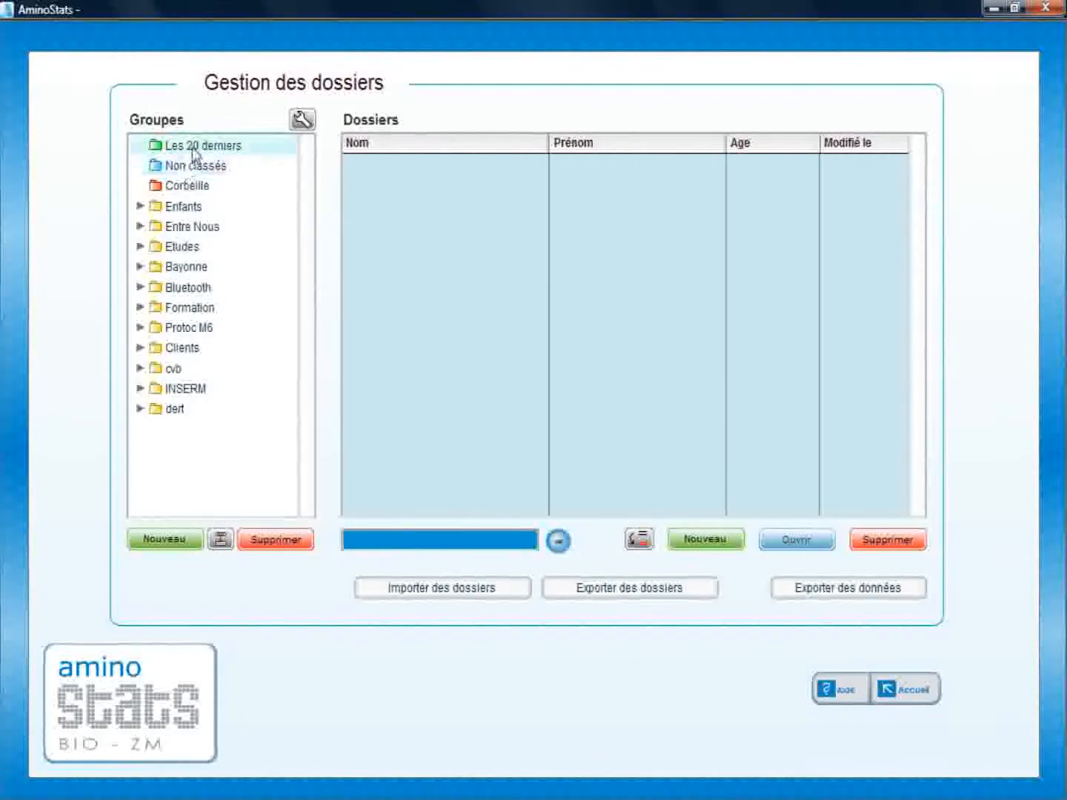
pyautogui.click(192, 167)
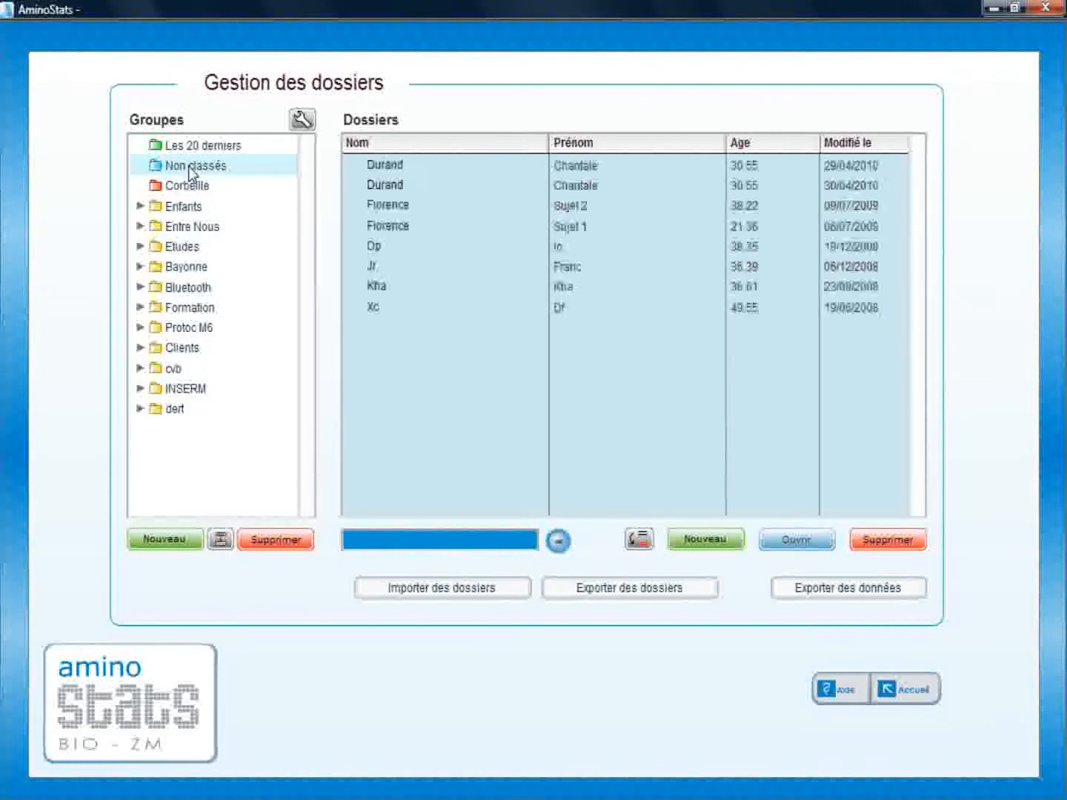
pyautogui.click(376, 183)
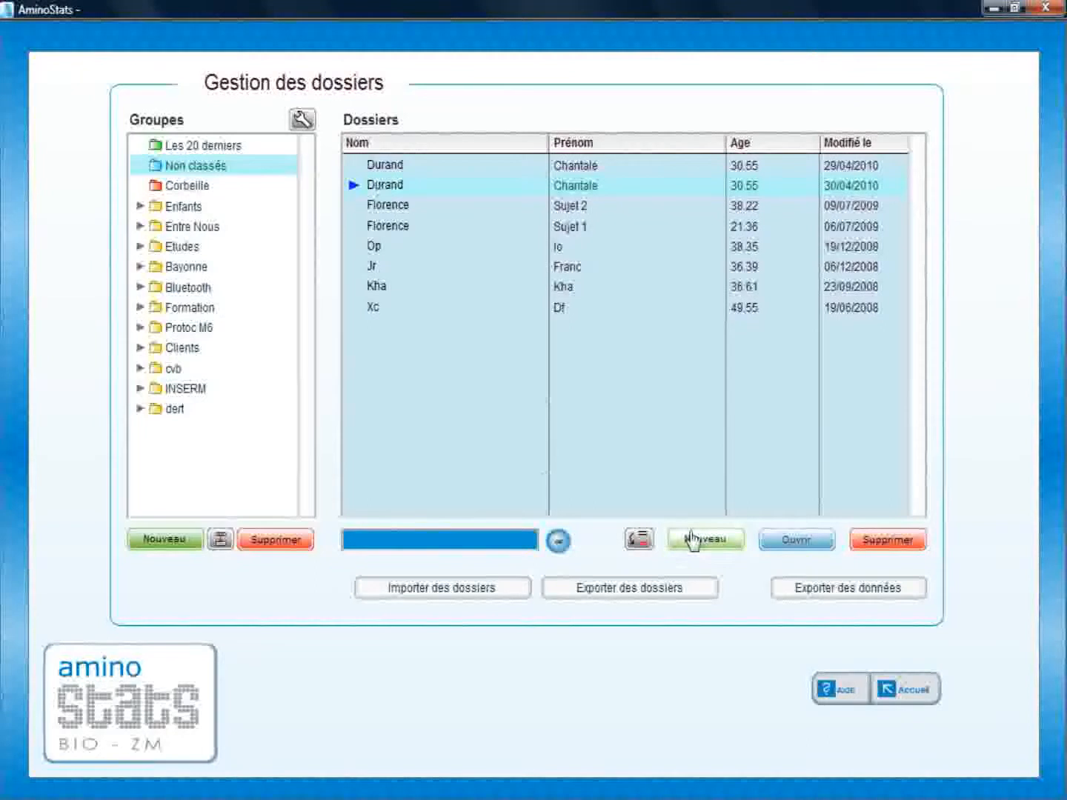
pyautogui.click(639, 543)
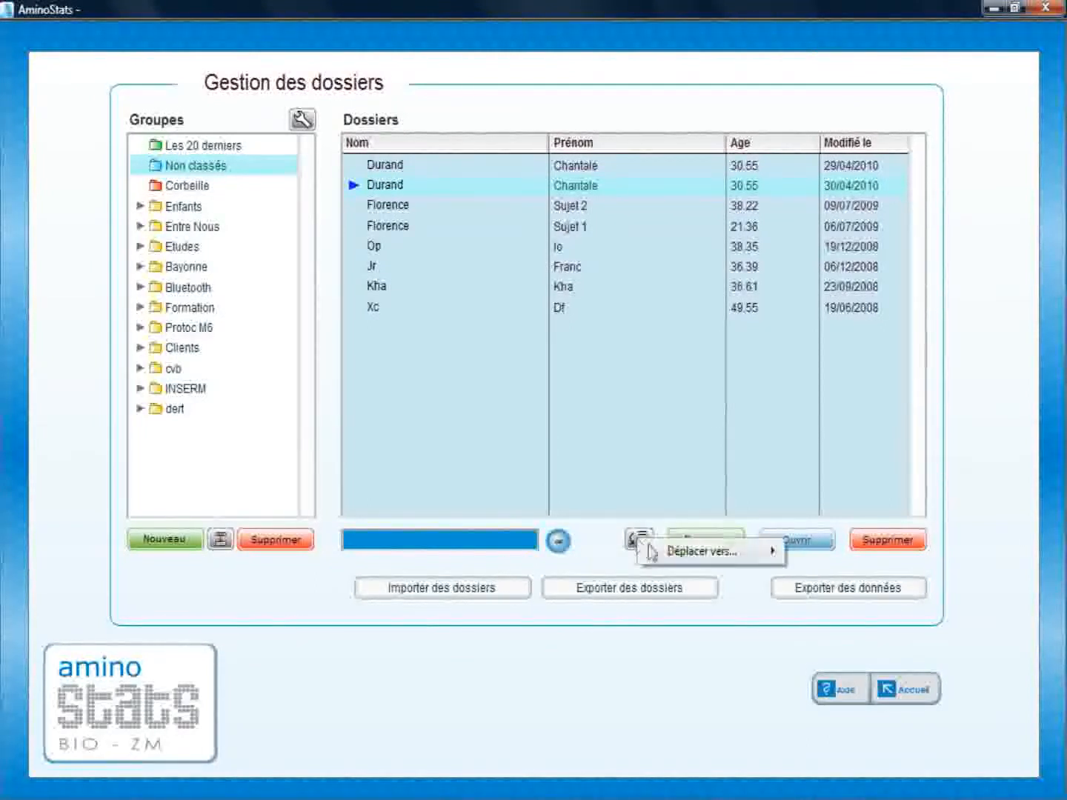
pyautogui.moveTo(693, 551)
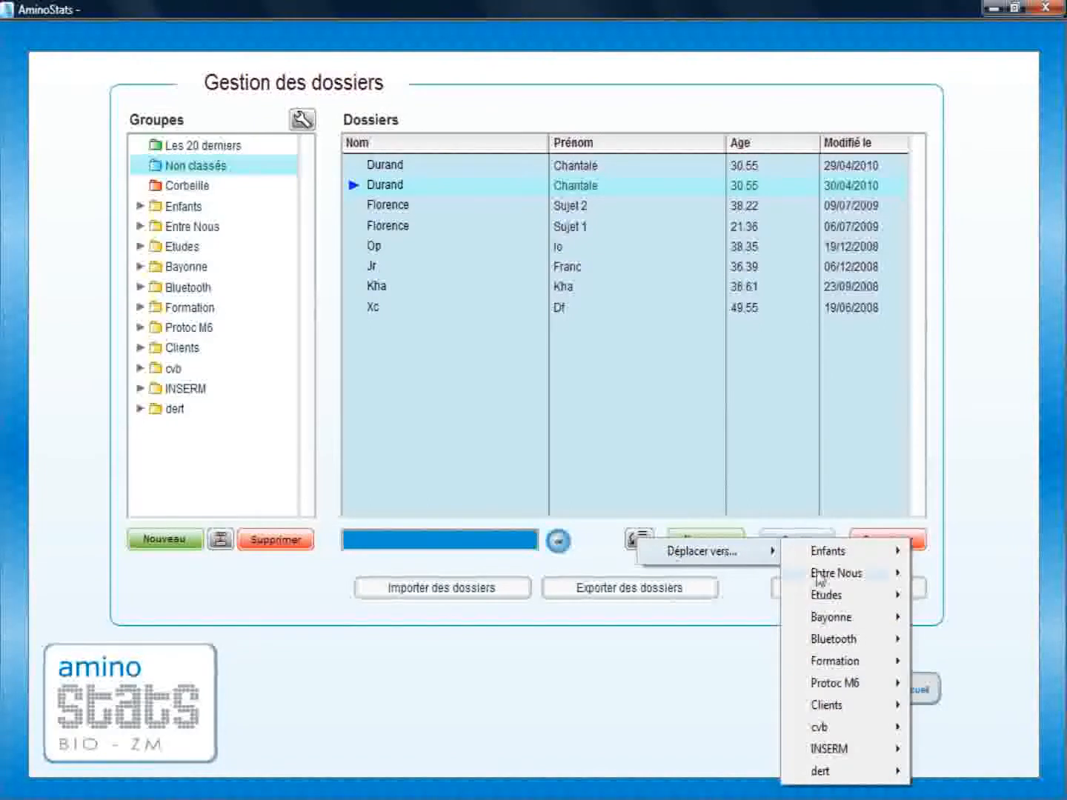
pyautogui.moveTo(824, 774)
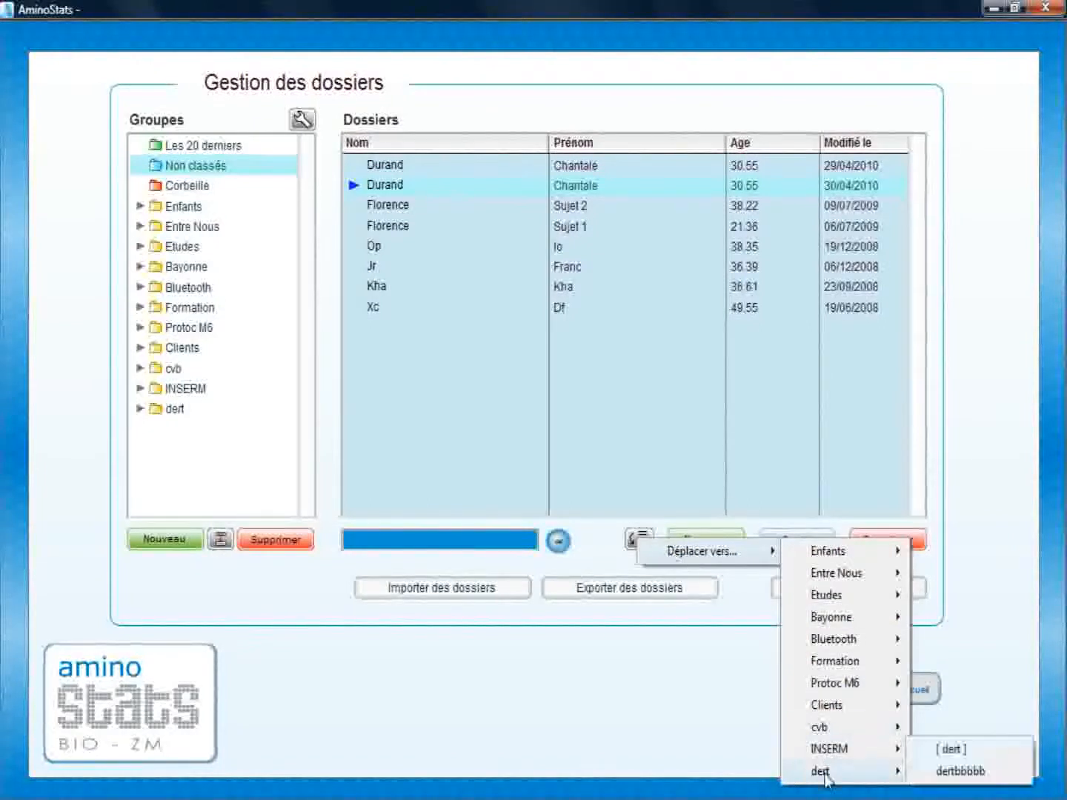
pyautogui.click(957, 773)
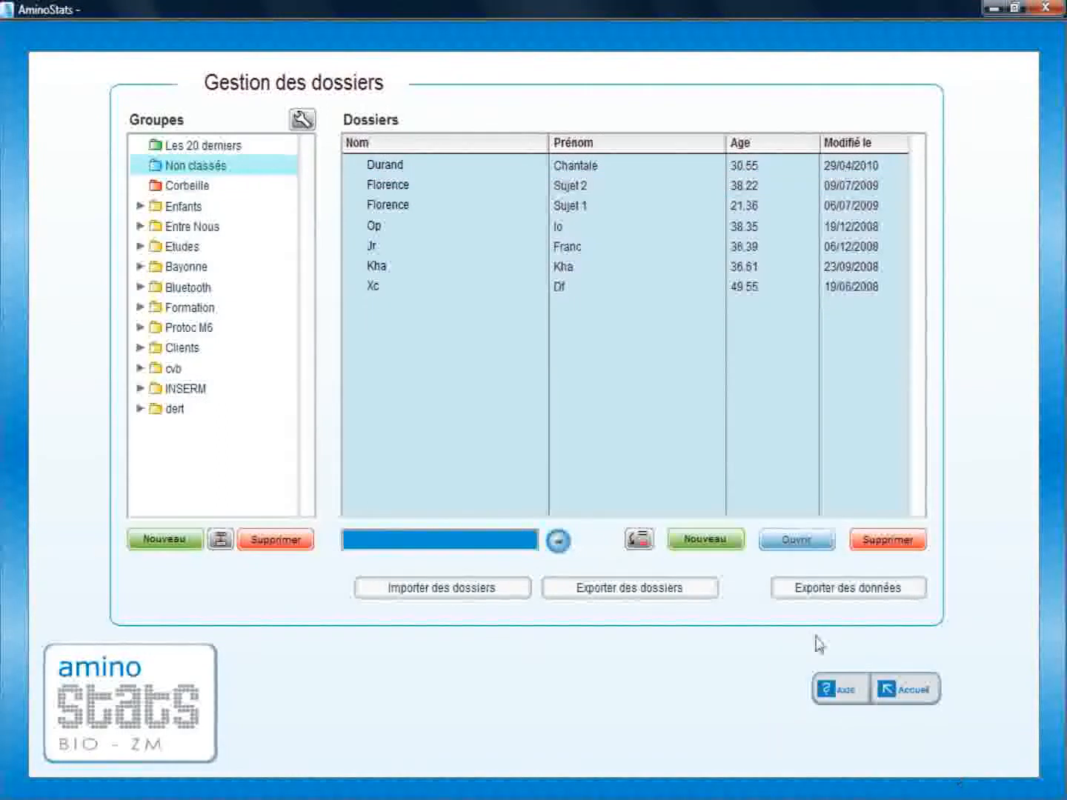
# Step: Try to delete the dertbbbbb subgroup while it still contains the moved record
pyautogui.click(141, 408)
pyautogui.click(177, 431)
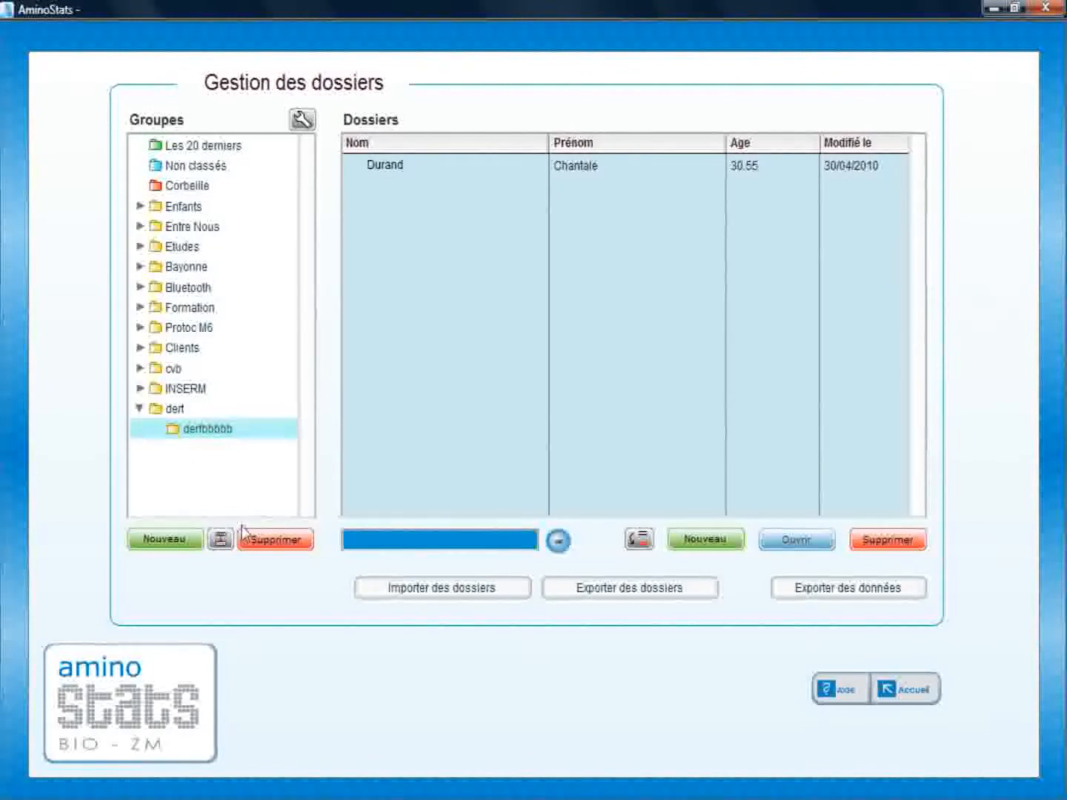
pyautogui.click(271, 546)
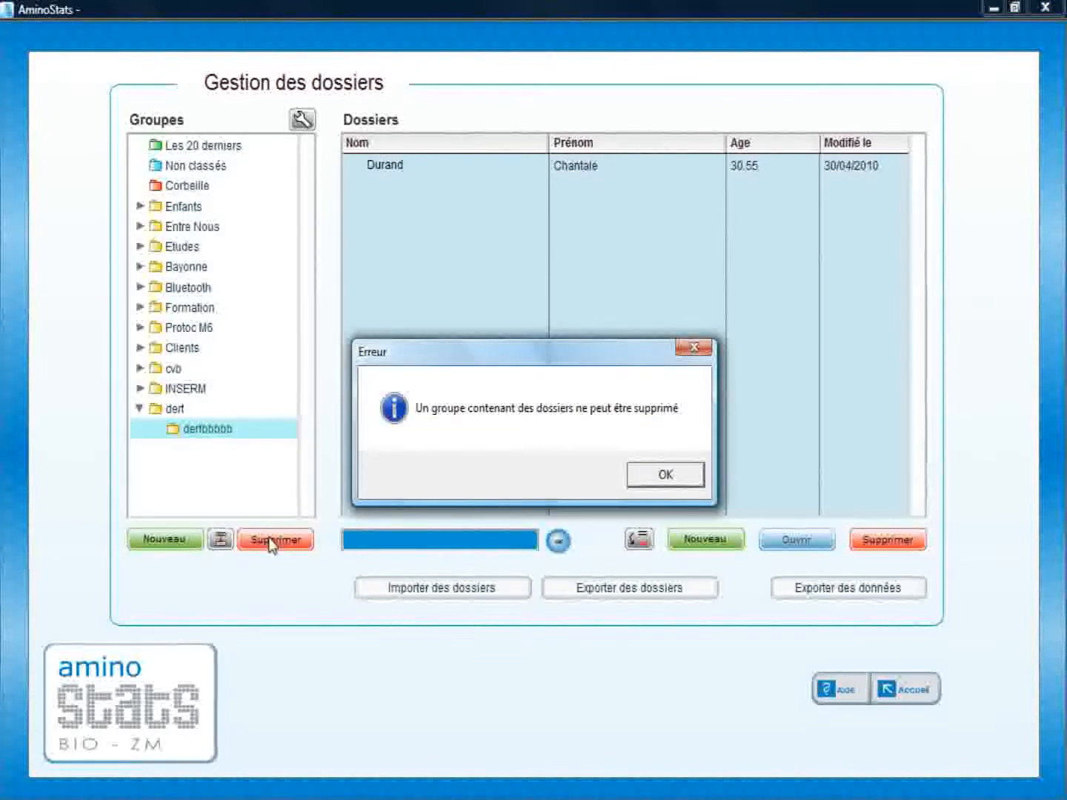
pyautogui.click(666, 476)
# Step: Delete the only record in the dertbbbbb subgroup and confirm the deletion
pyautogui.click(406, 170)
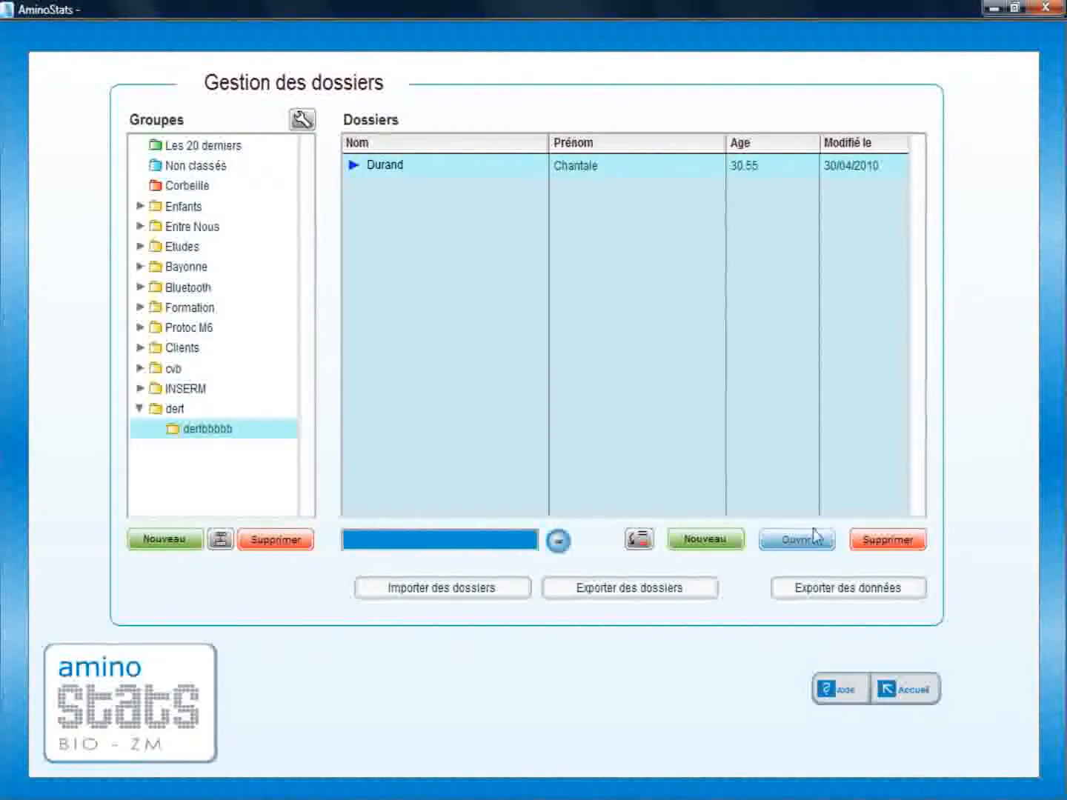
pyautogui.click(880, 549)
pyautogui.click(505, 446)
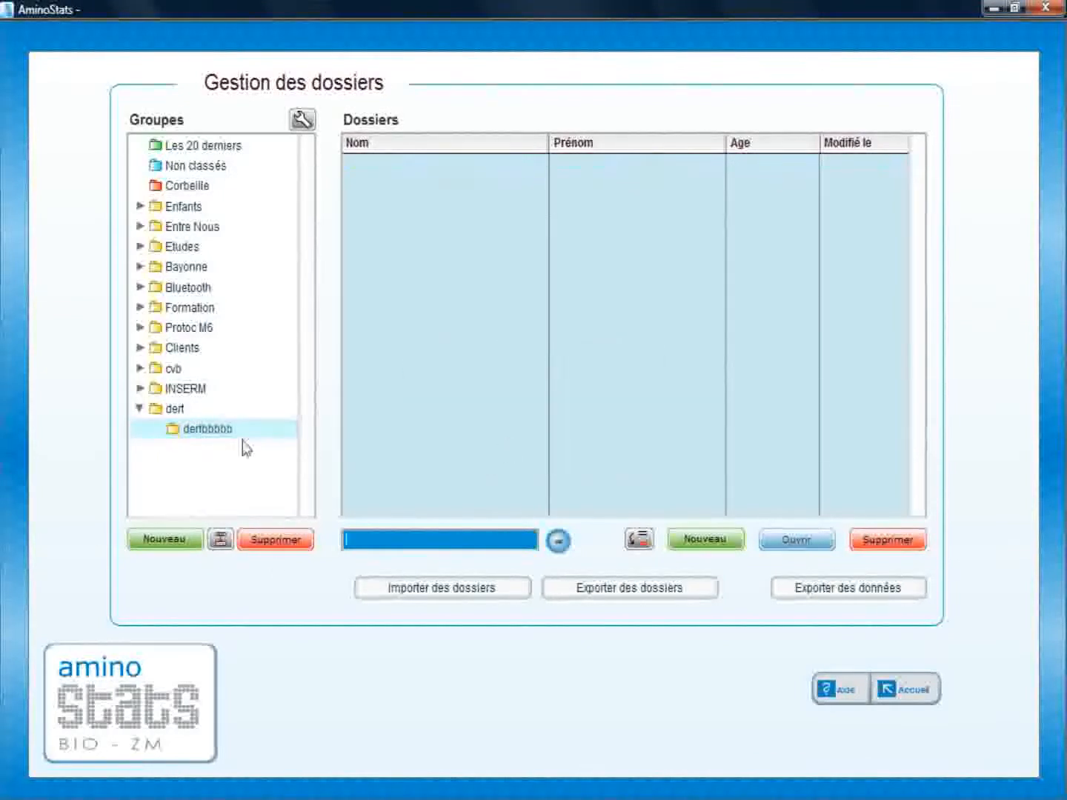
# Step: Delete the emptied dertbbbbb subgroup and its parent group dert
pyautogui.click(272, 547)
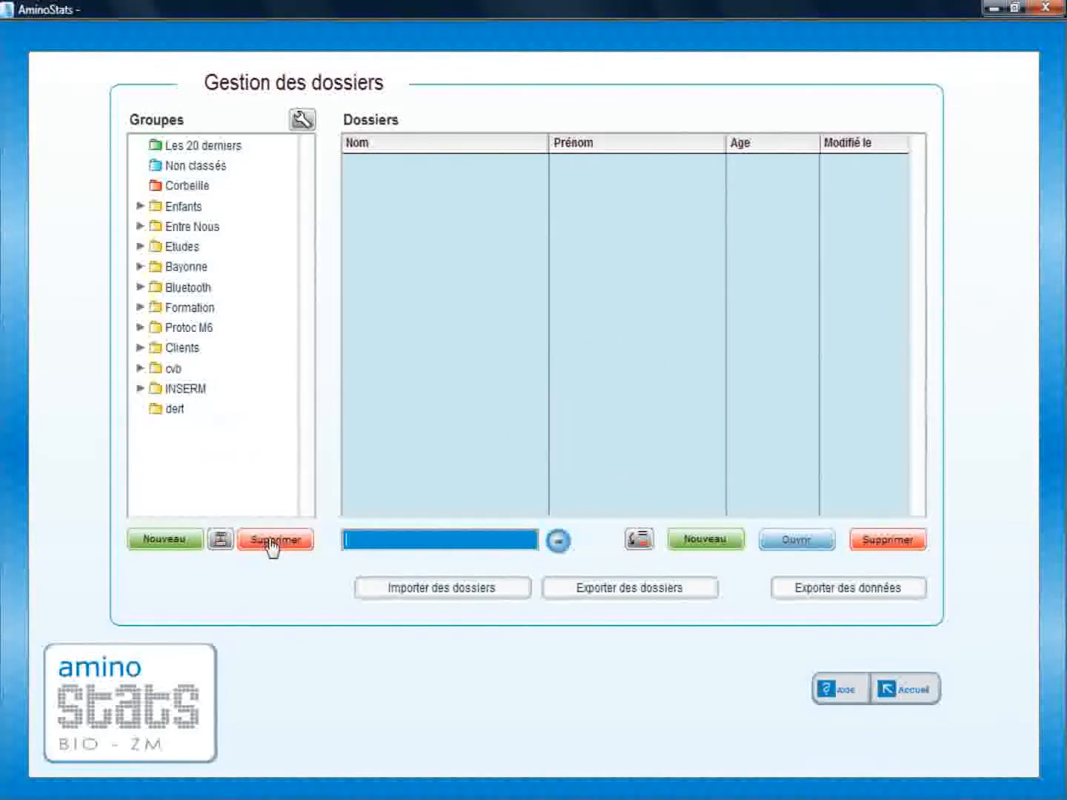
pyautogui.click(155, 411)
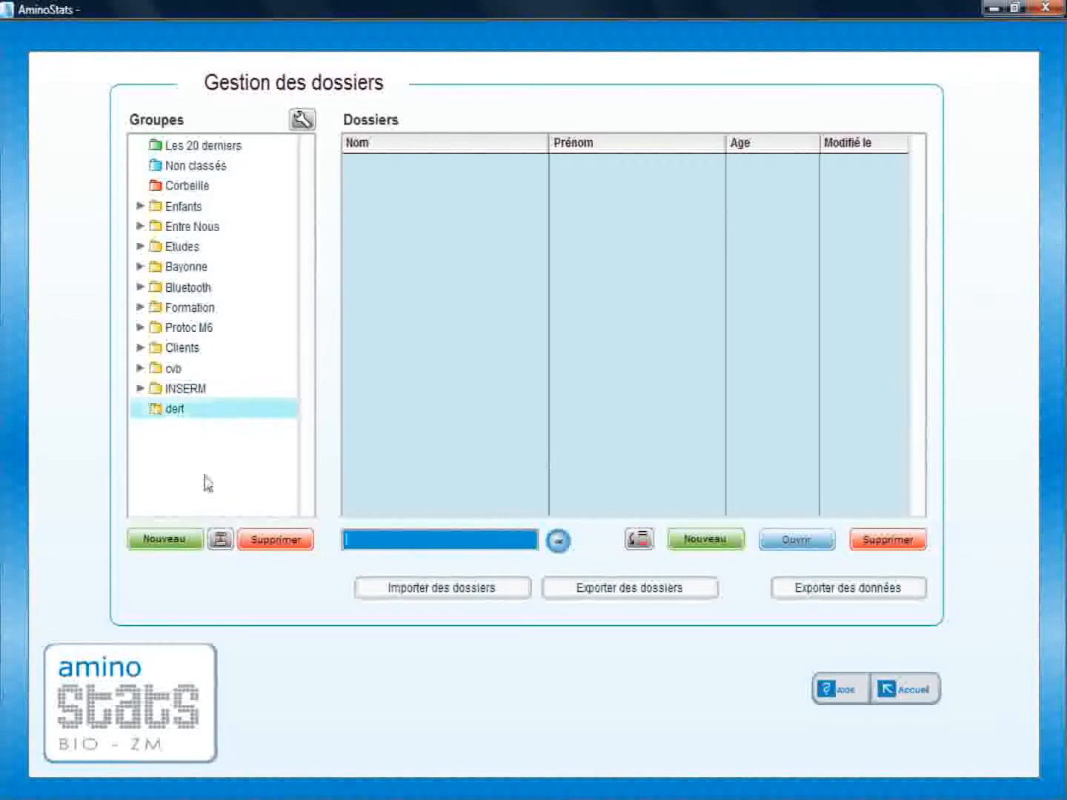
pyautogui.click(266, 547)
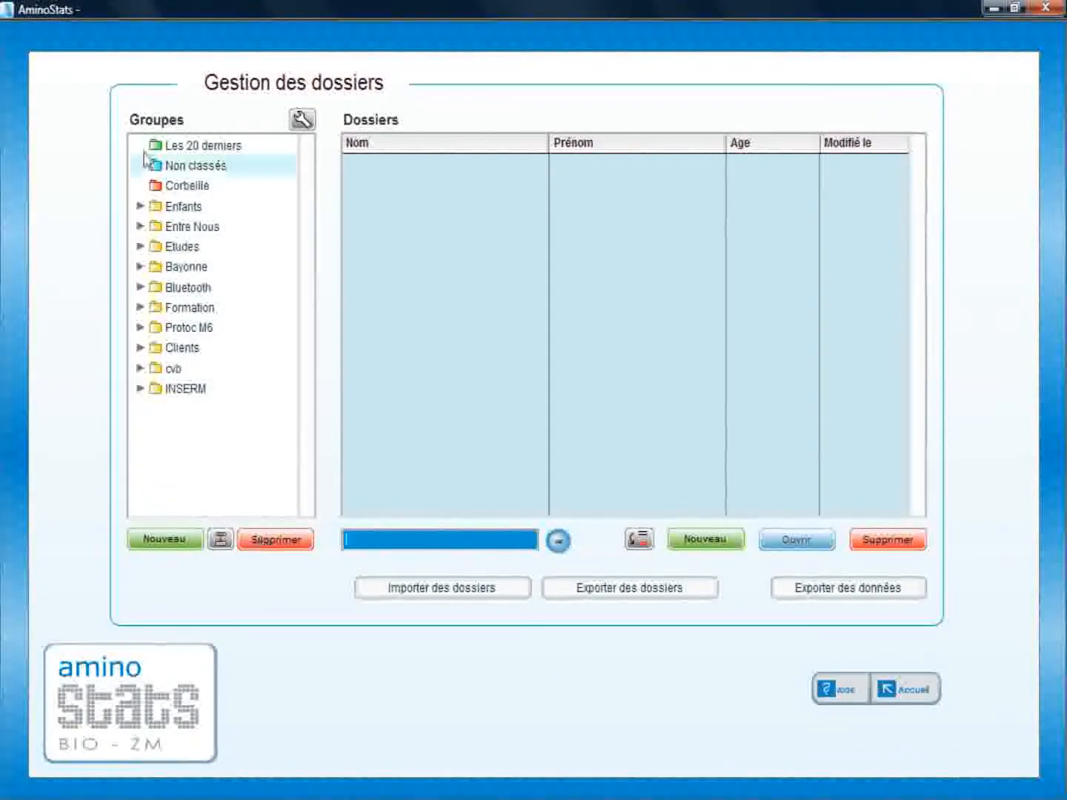
# Step: Select the first three records of the Les 20 derniers group for export and transfer them
pyautogui.click(196, 145)
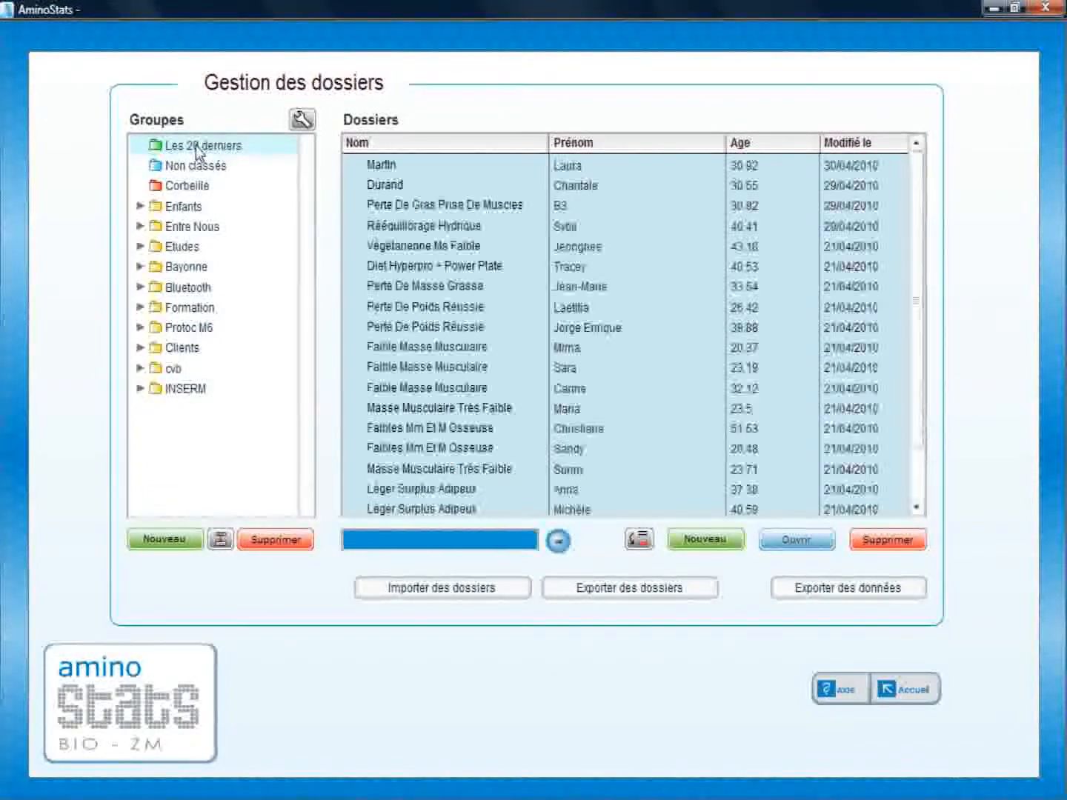
pyautogui.click(586, 593)
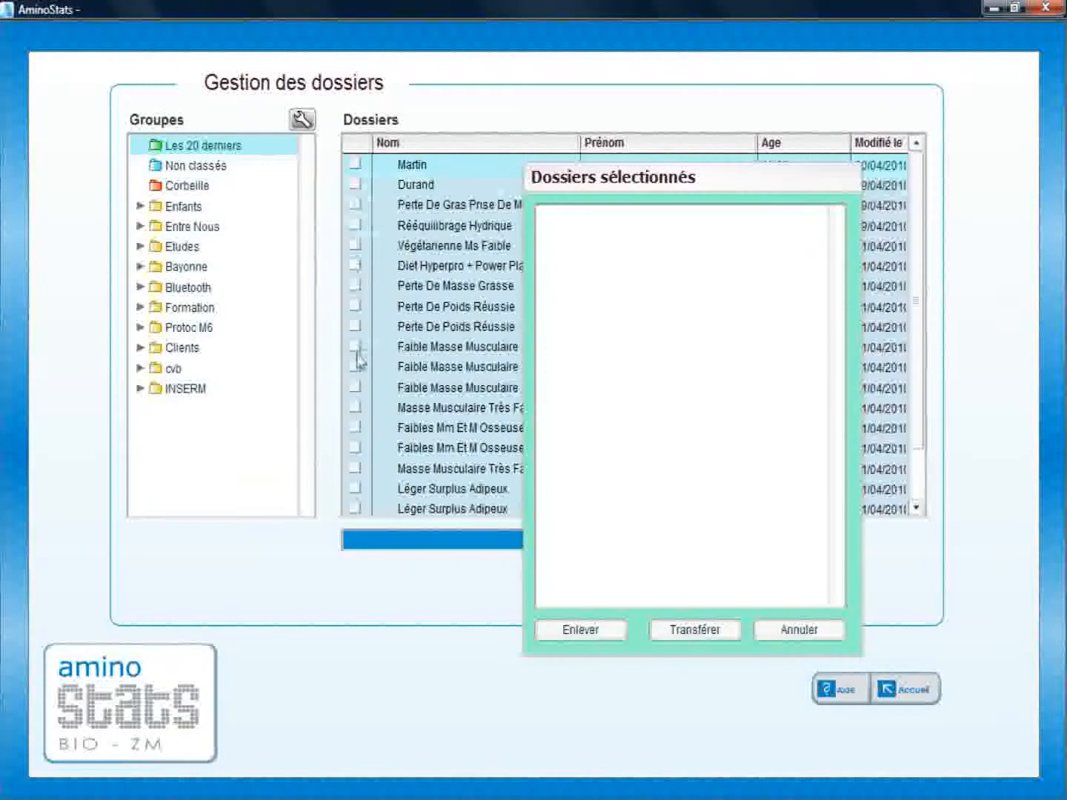
pyautogui.click(356, 163)
pyautogui.click(356, 183)
pyautogui.click(356, 206)
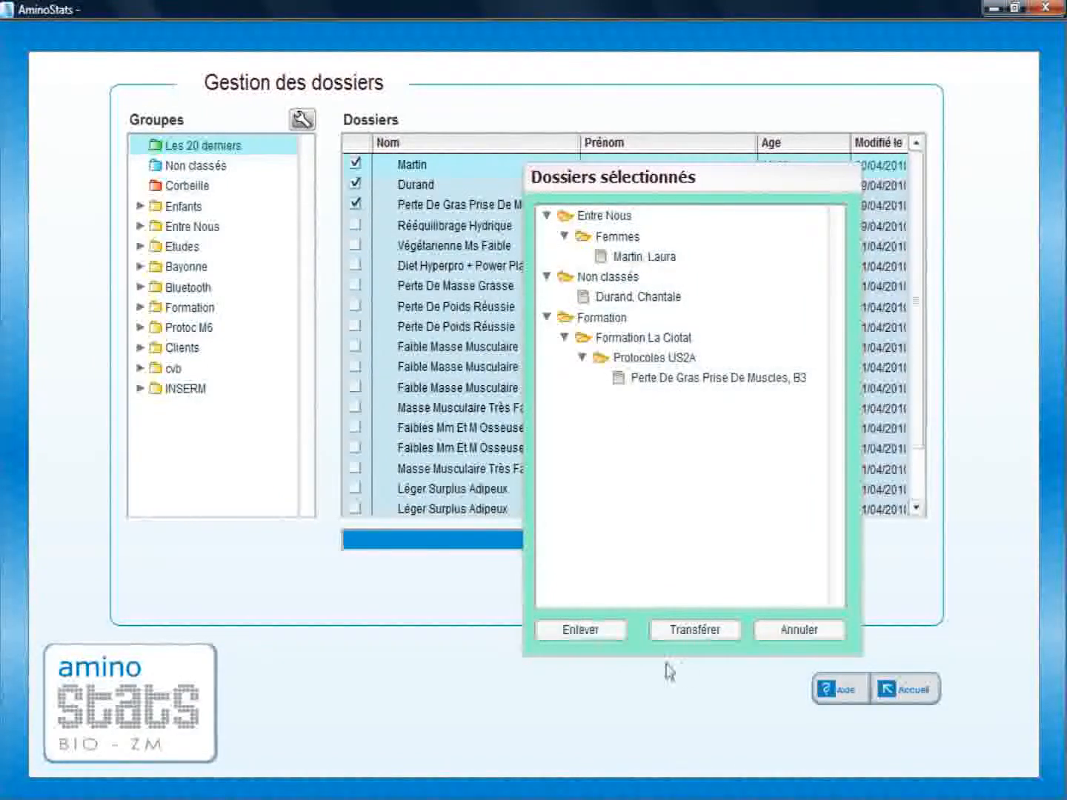
pyautogui.click(695, 629)
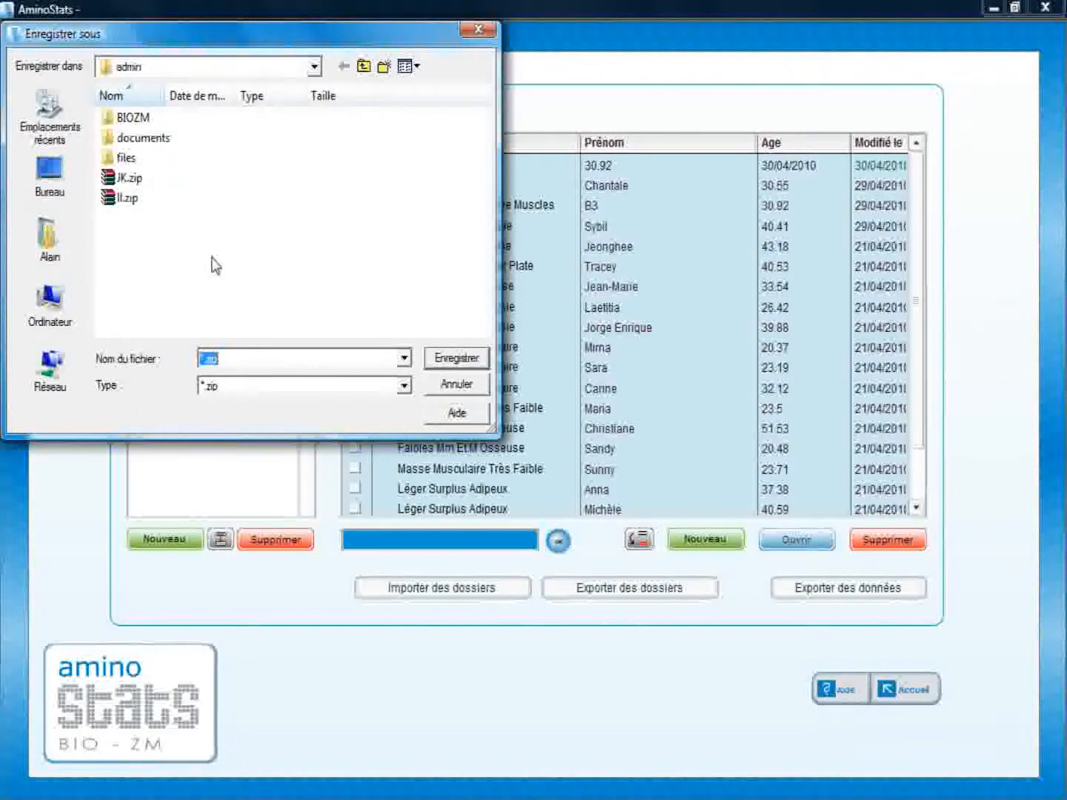
# Step: Save the exported records as a zip archive named nju on the Bureau and acknowledge the export
pyautogui.click(220, 358)
pyautogui.press('BackSpace')
pyautogui.press('BackSpace')
pyautogui.press('BackSpace')
pyautogui.press('BackSpace')
pyautogui.write('hju')
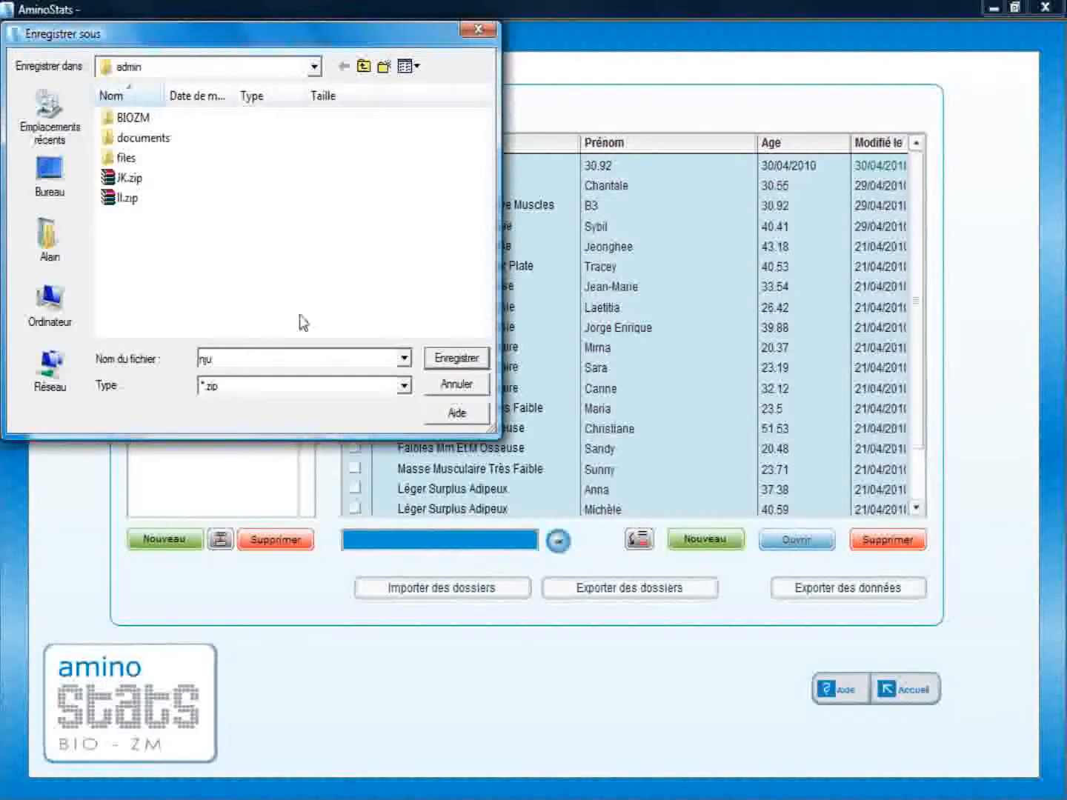
pyautogui.click(315, 68)
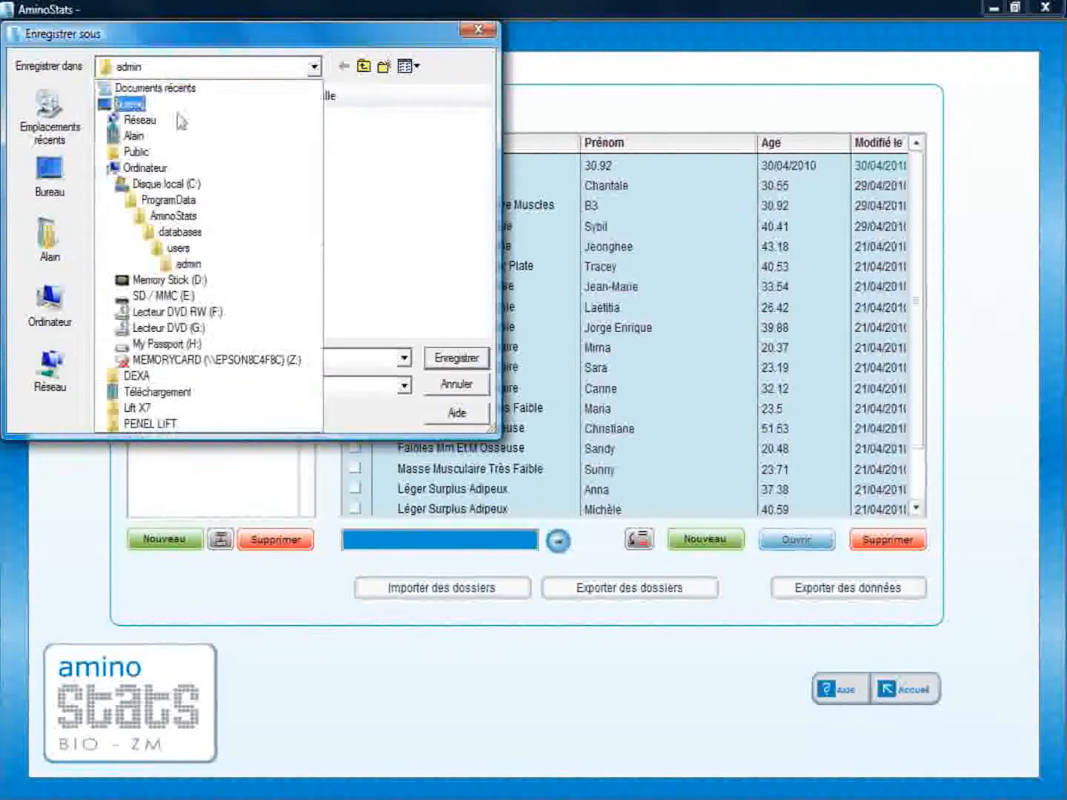
pyautogui.click(131, 105)
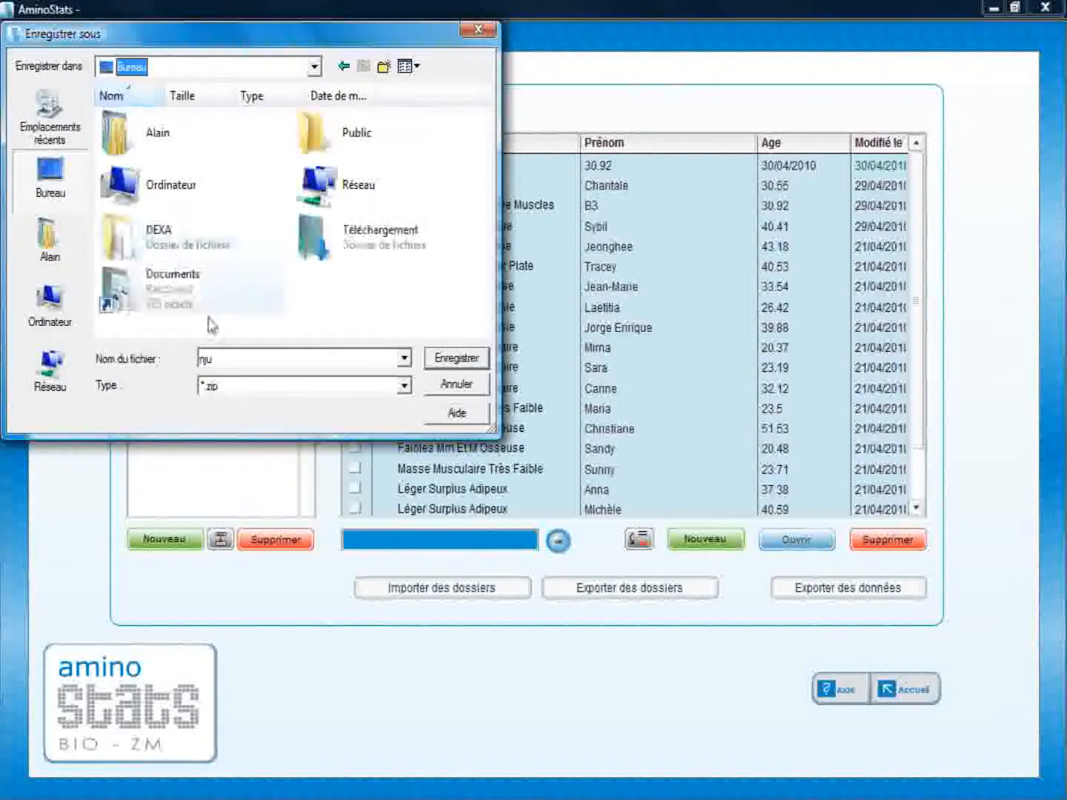
pyautogui.click(457, 359)
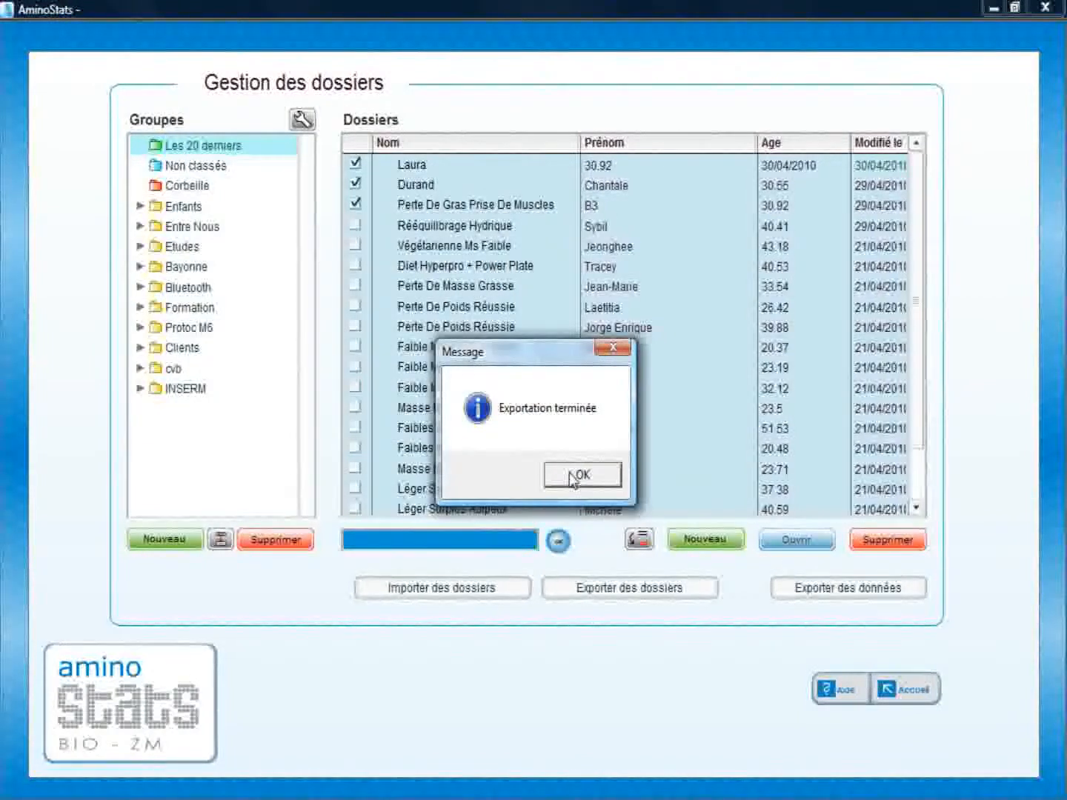
pyautogui.click(573, 477)
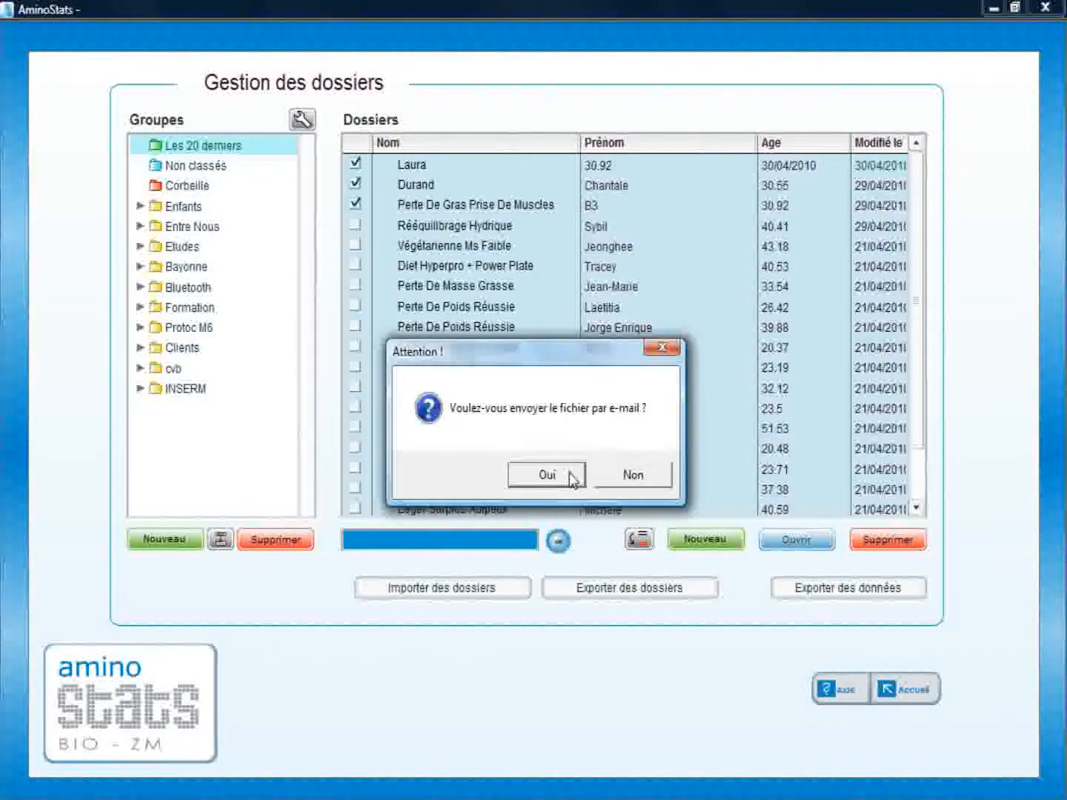
# Step: Open an e-mail draft with the exported nju.zip attached, and close it without sending
pyautogui.click(573, 477)
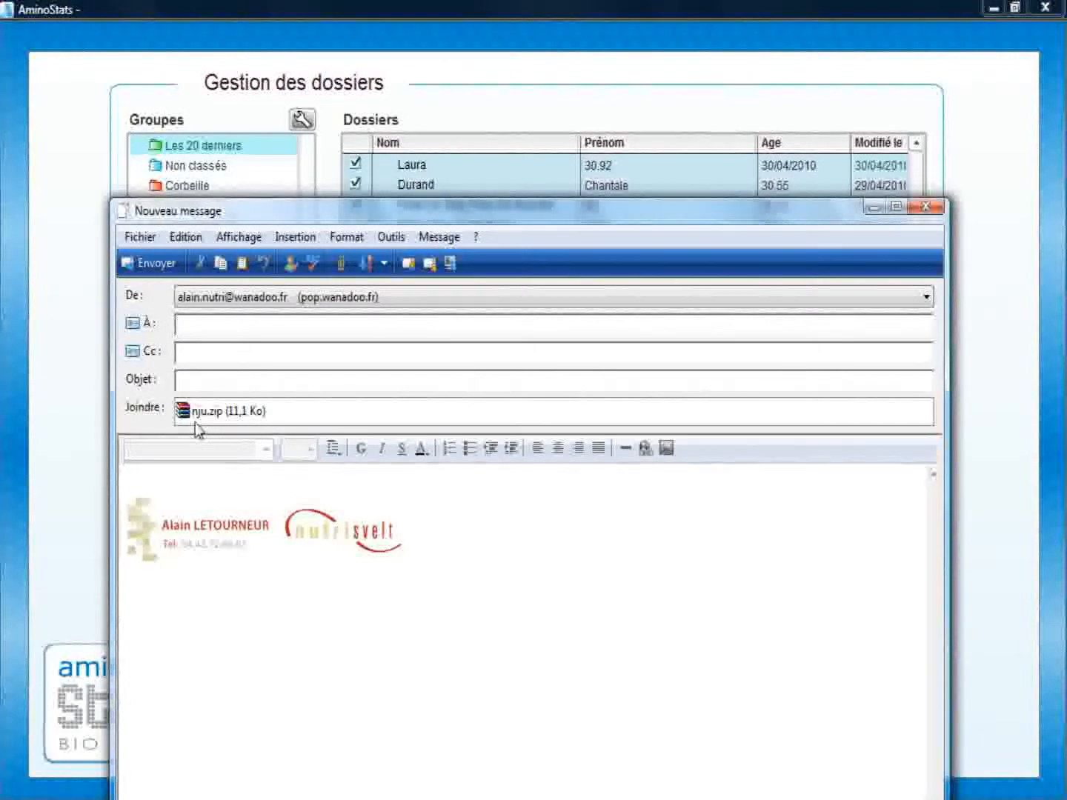
pyautogui.click(925, 209)
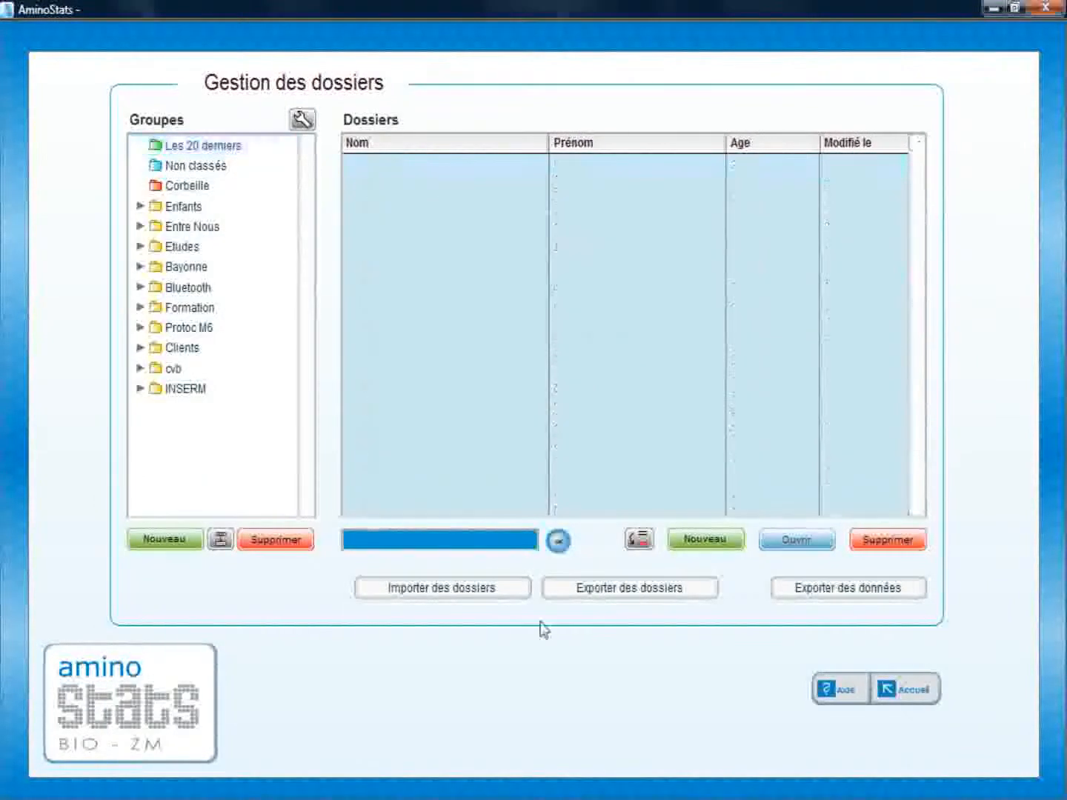
# Step: Start importing records from the nju.zip archive on the Bureau
pyautogui.click(479, 595)
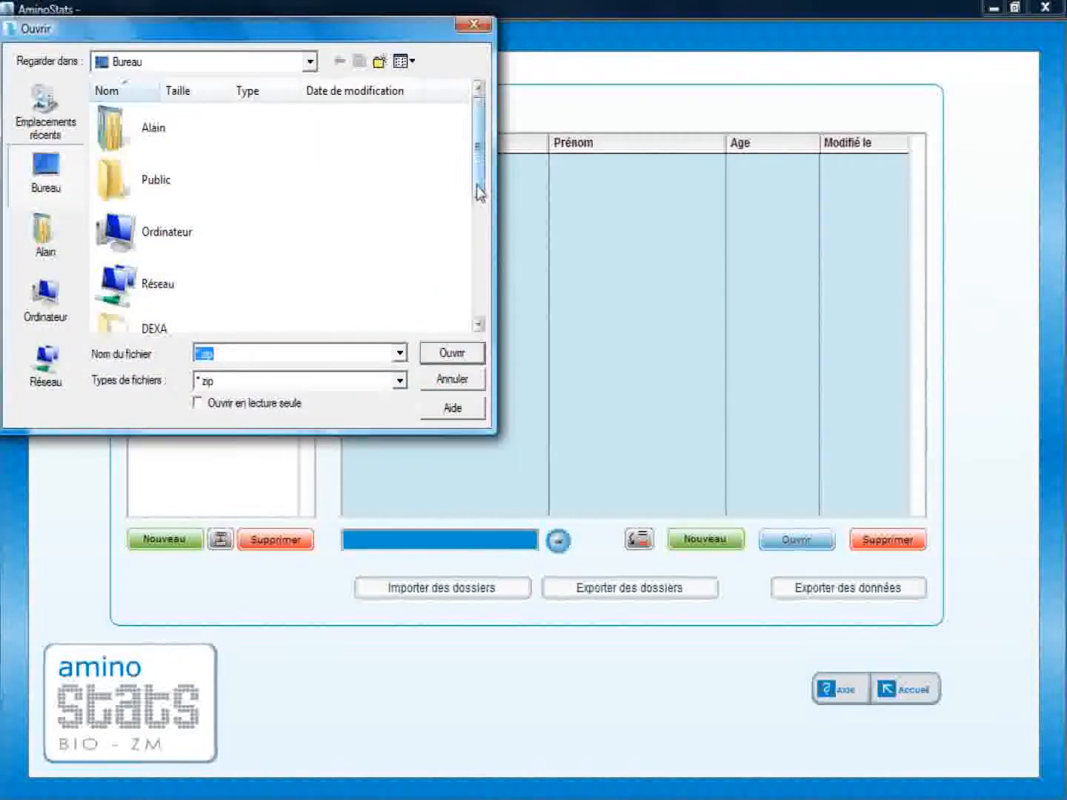
pyautogui.scroll(-3, 480, 285)
pyautogui.scroll(-3, 480, 285)
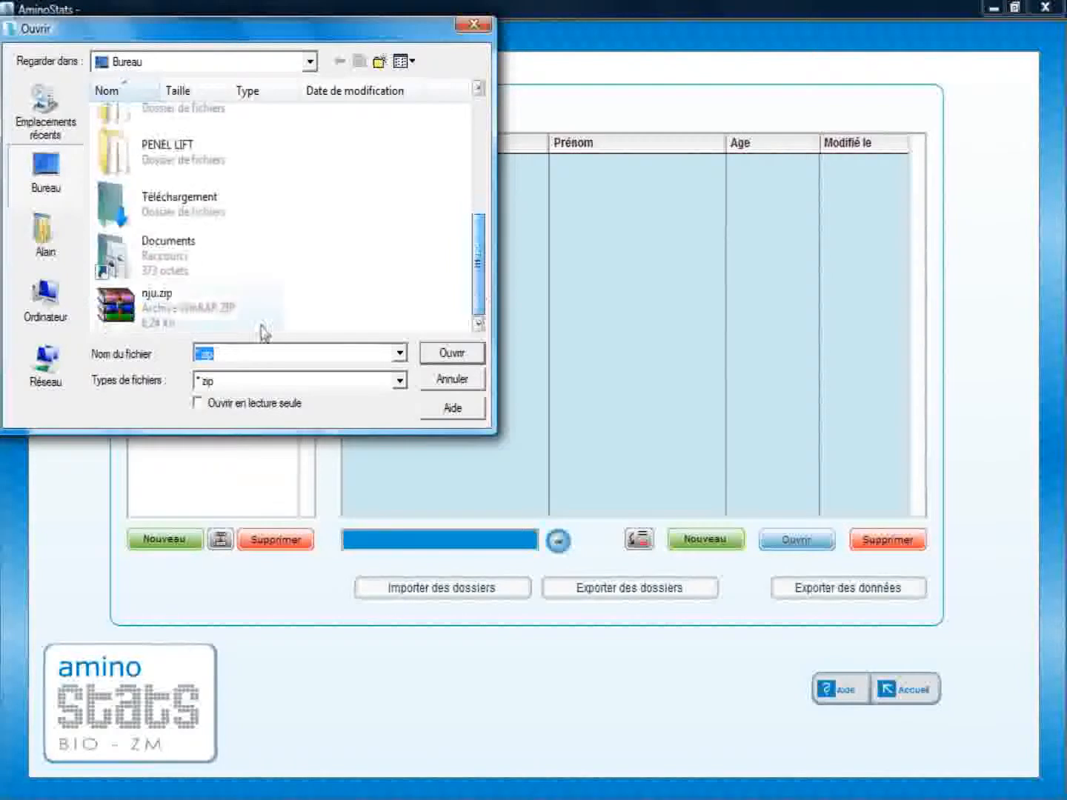
pyautogui.click(118, 307)
pyautogui.click(453, 354)
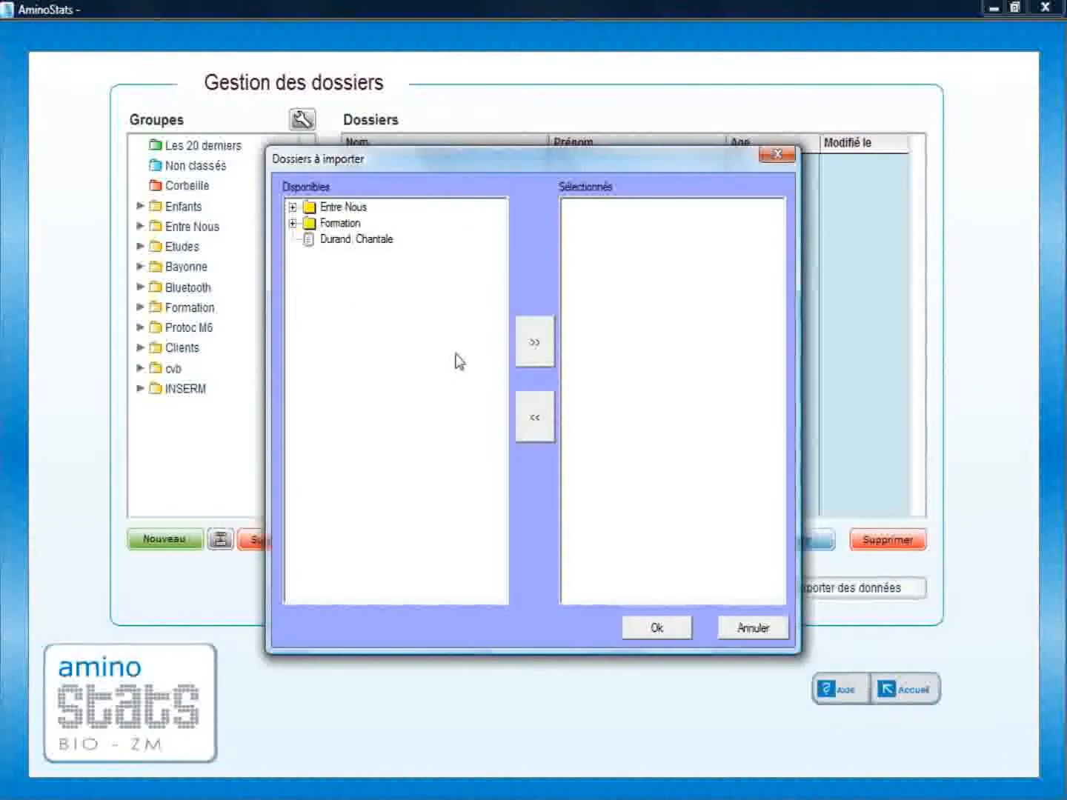
# Step: Add the record in the archive's Entre Nous > Femmes subgroup to the records selected for import
pyautogui.click(312, 209)
pyautogui.click(292, 207)
pyautogui.click(330, 223)
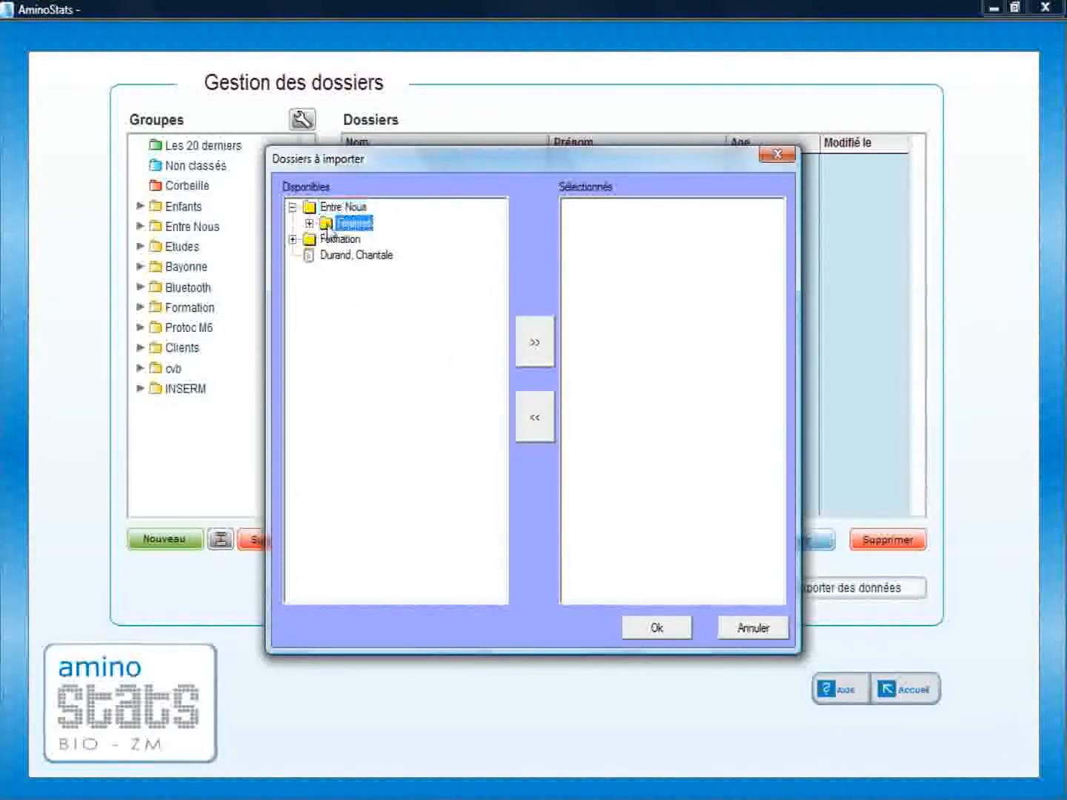
pyautogui.click(309, 223)
pyautogui.click(355, 239)
pyautogui.click(534, 342)
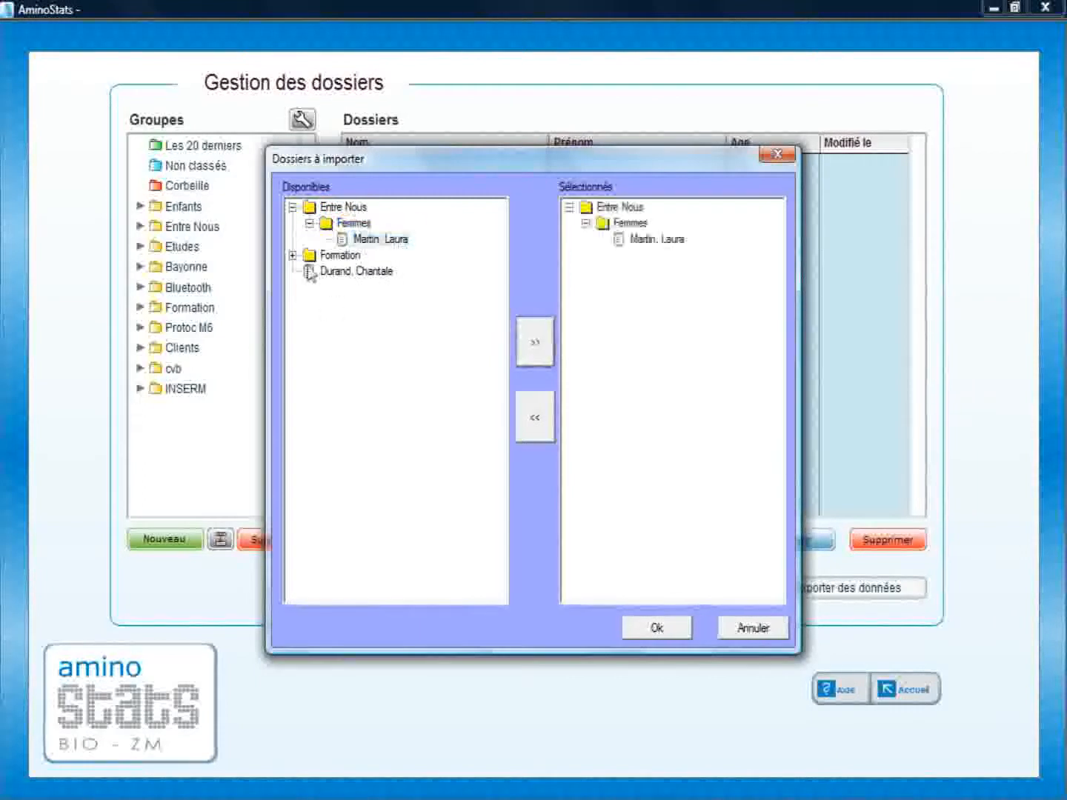
# Step: Add the record under Formation > Formation La Ciotat > Protocoles US2A to the import selection
pyautogui.click(308, 256)
pyautogui.click(293, 255)
pyautogui.click(326, 287)
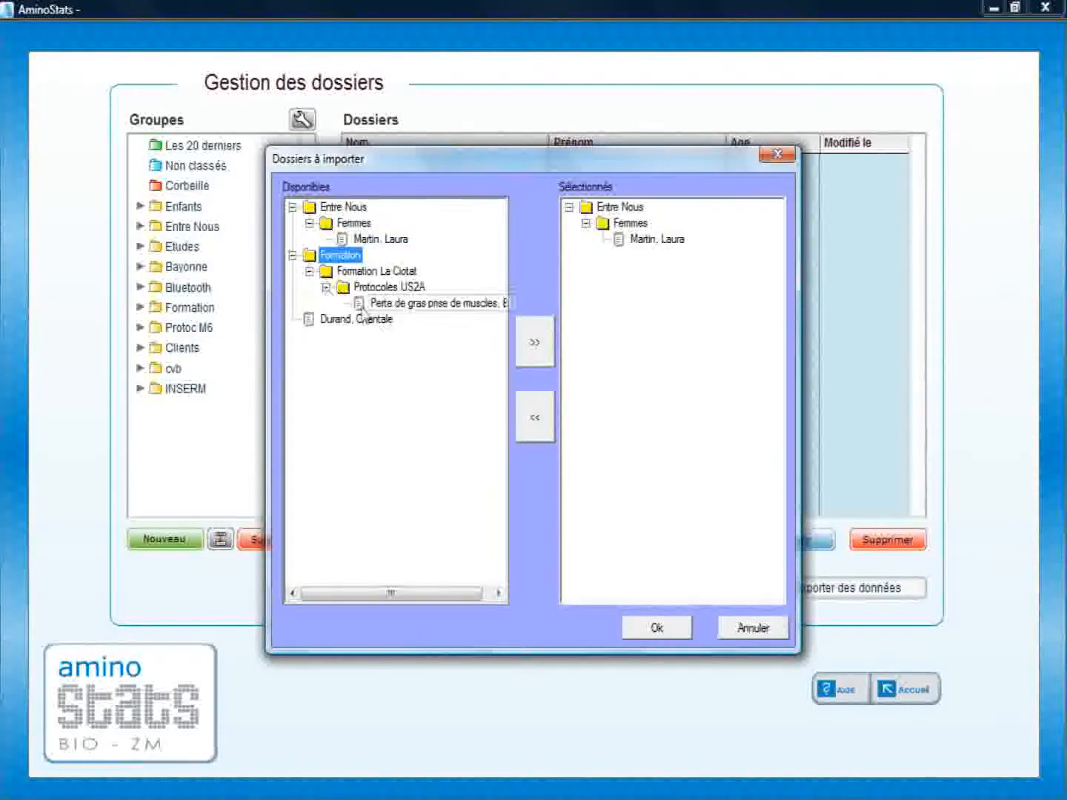
pyautogui.click(404, 304)
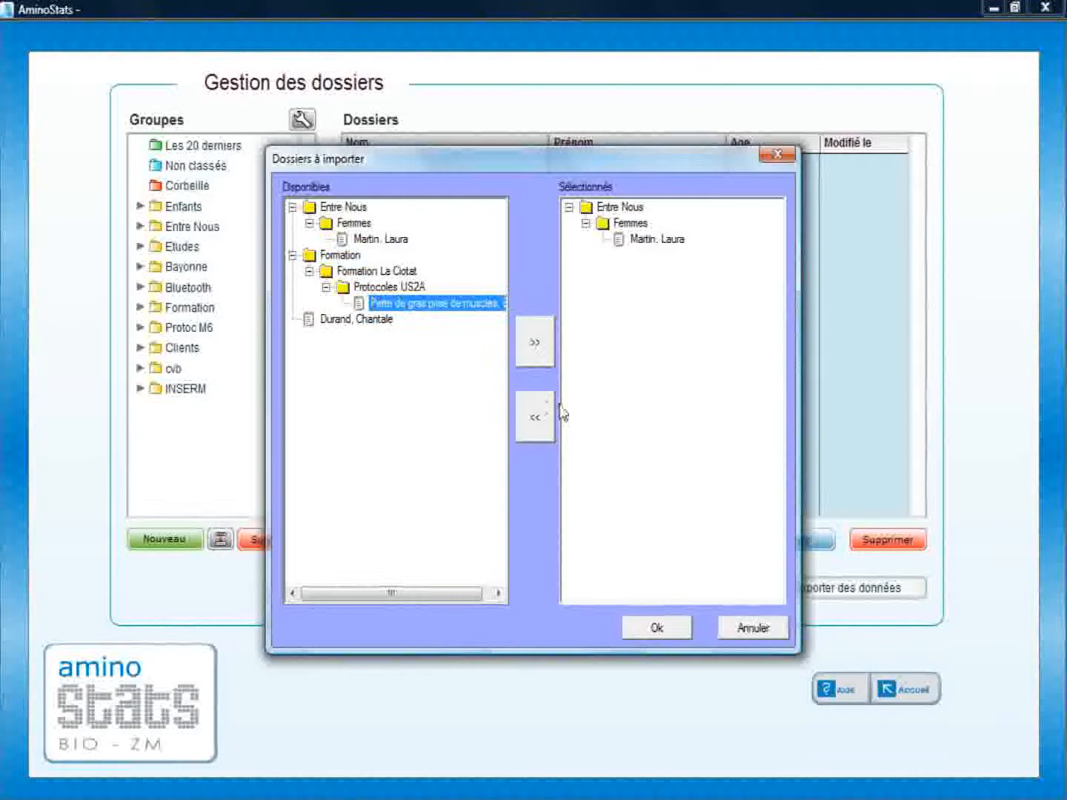
pyautogui.click(529, 355)
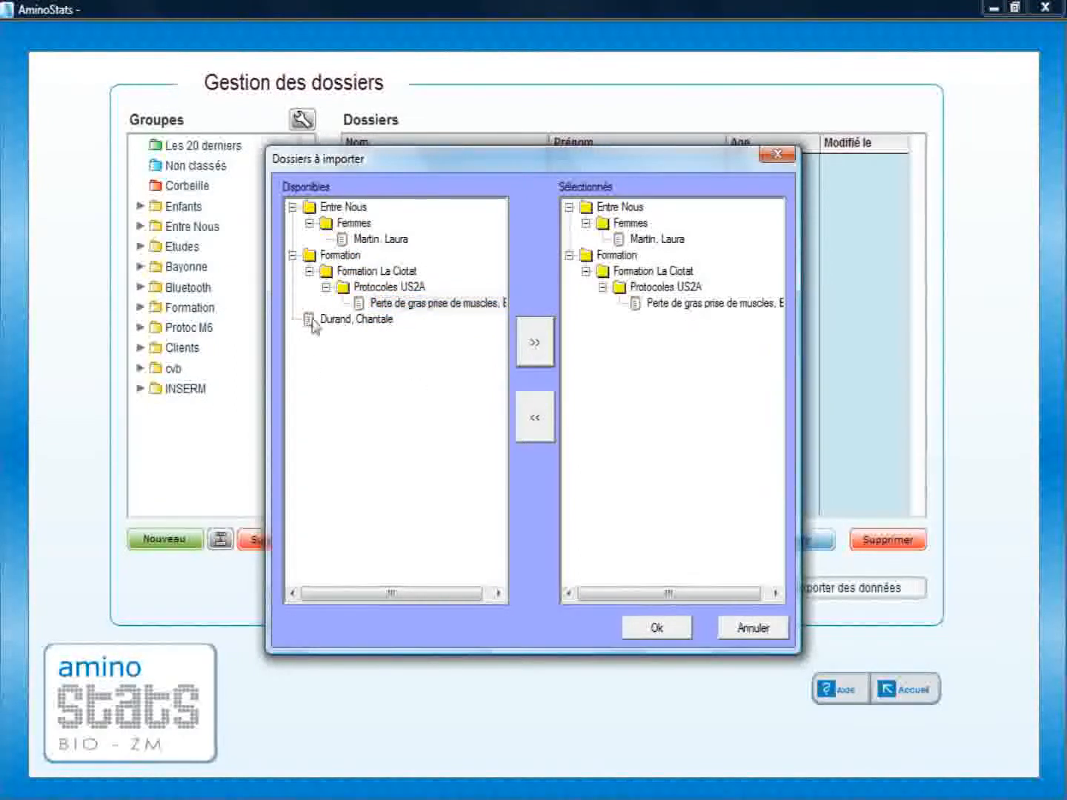
# Step: Add the ungrouped record to the import selection, run the import and acknowledge its completion
pyautogui.click(311, 323)
pyautogui.click(533, 348)
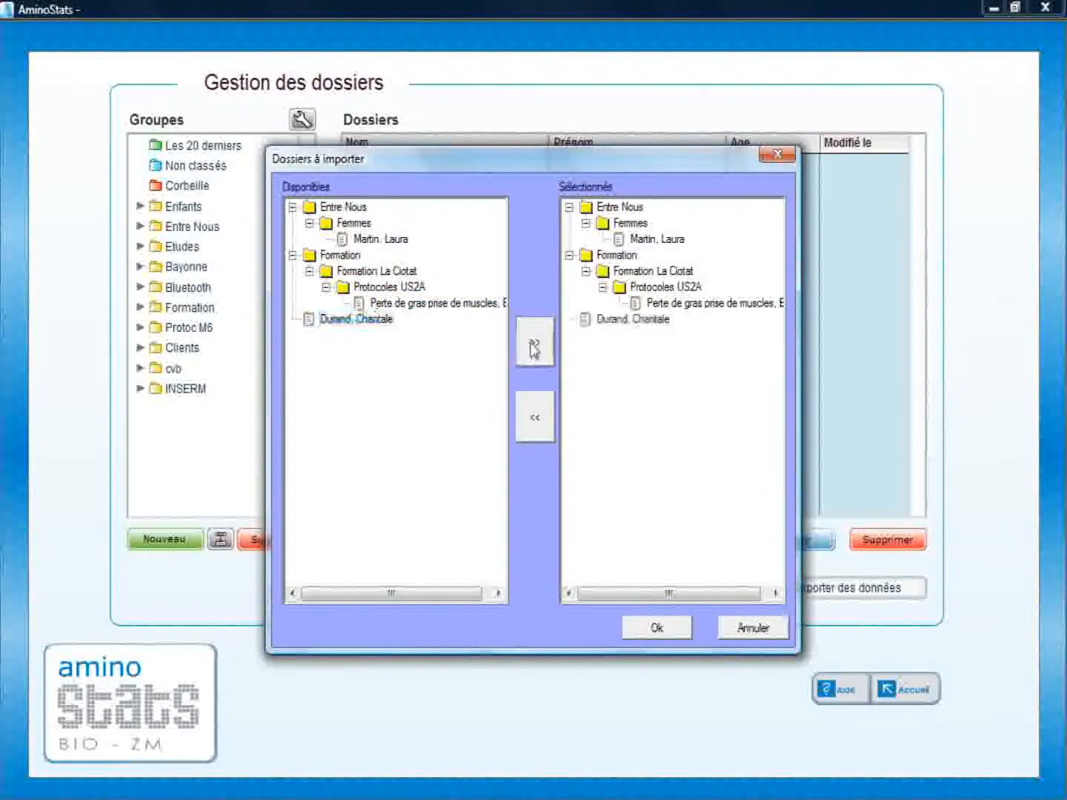
pyautogui.click(655, 629)
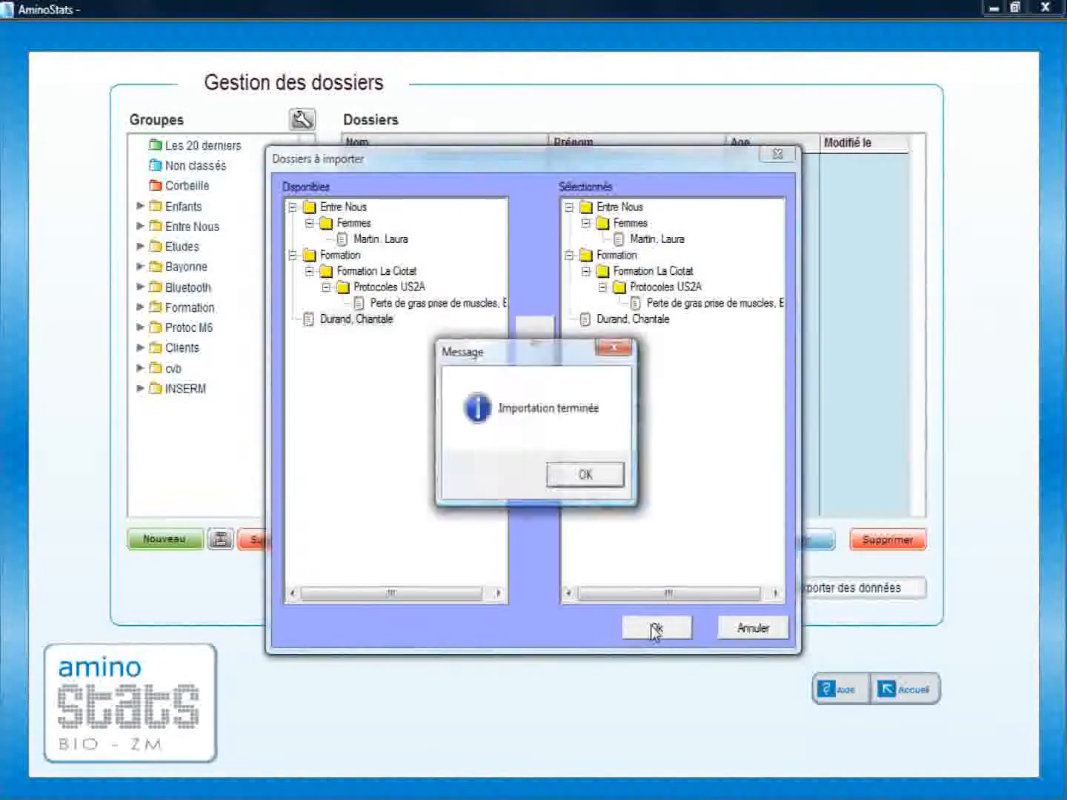
pyautogui.click(574, 480)
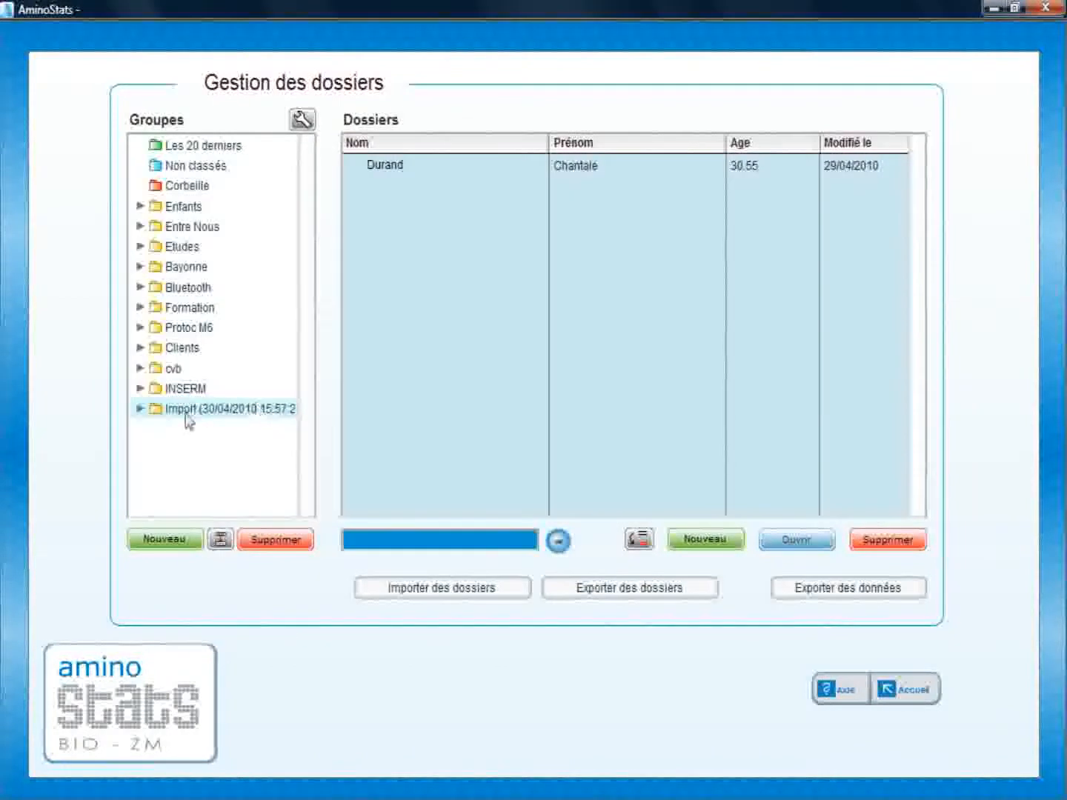
# Step: Examine the records in the Femmes and Protocoles US2A subgroups of the newly imported group
pyautogui.click(140, 409)
pyautogui.click(156, 429)
pyautogui.click(192, 452)
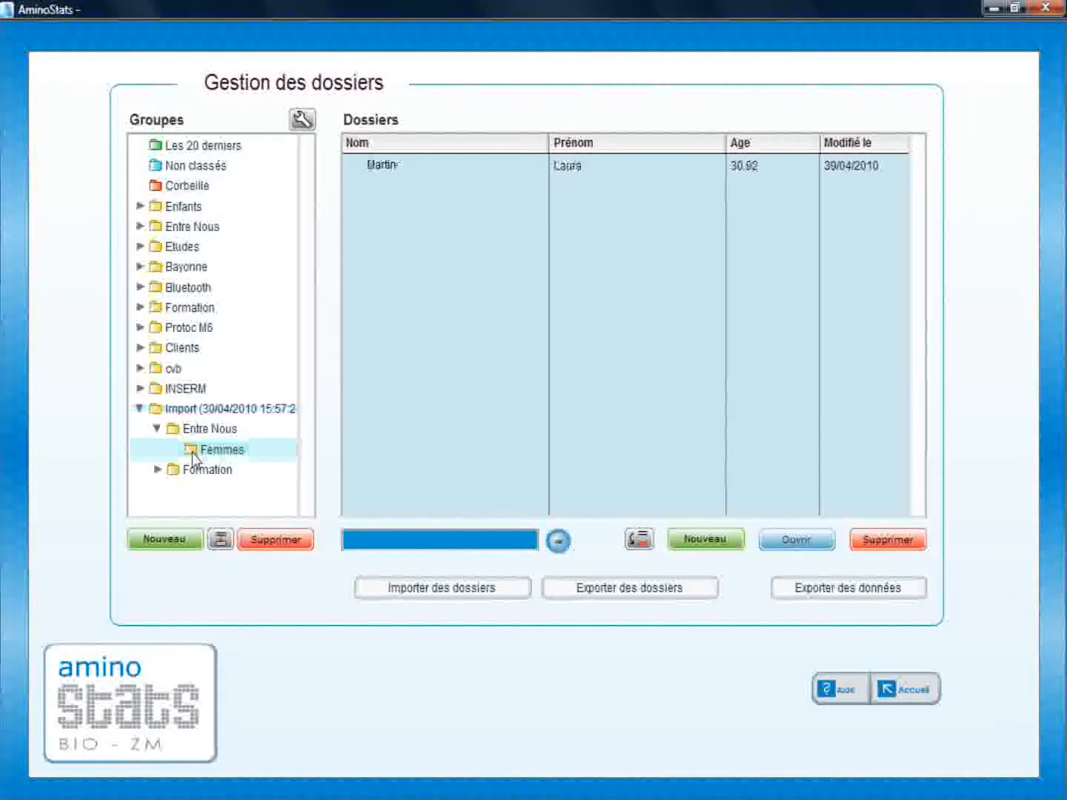
pyautogui.click(153, 411)
pyautogui.click(158, 470)
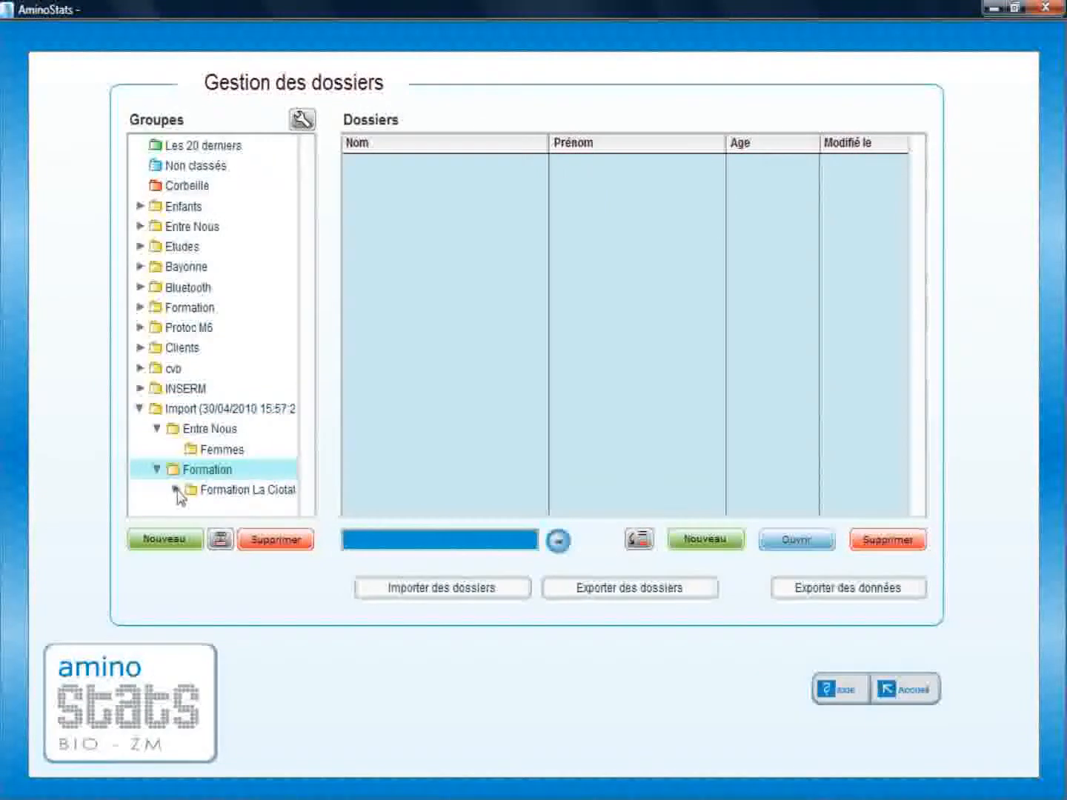
pyautogui.click(175, 490)
pyautogui.click(211, 512)
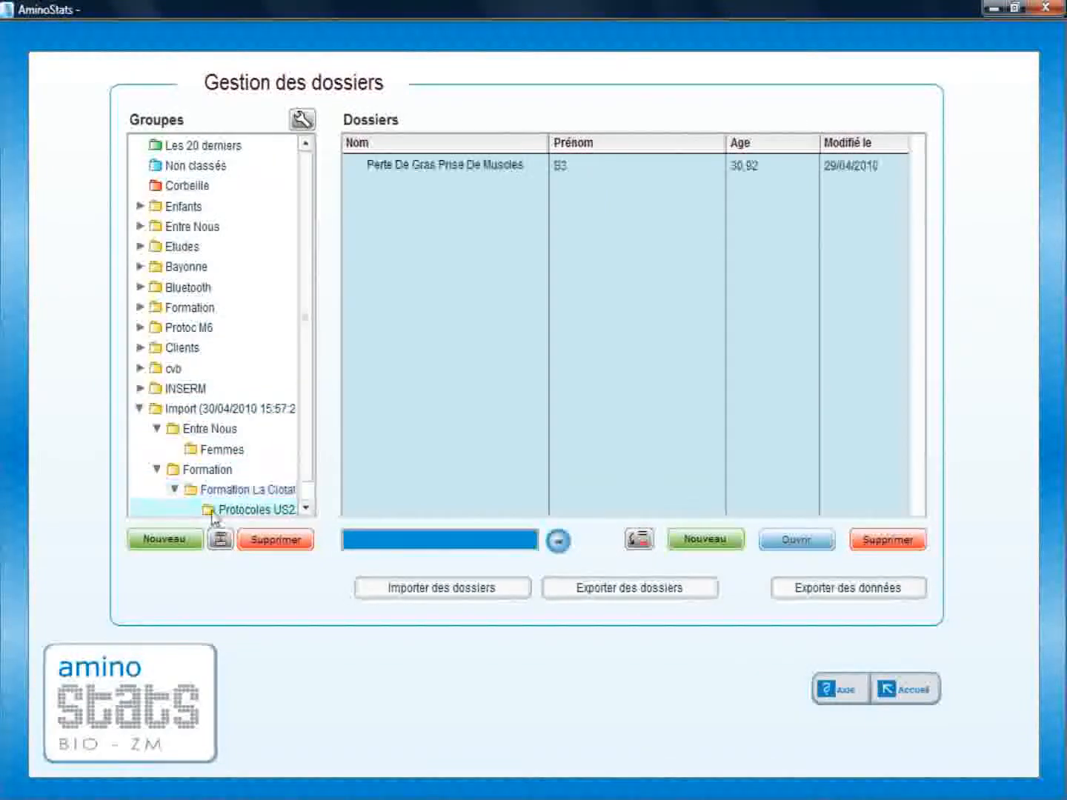
# Step: Move the Perte De Gras Prise De Muscles record to the cvbbbbbn subgroup of cvb and display that subgroup's records
pyautogui.click(468, 176)
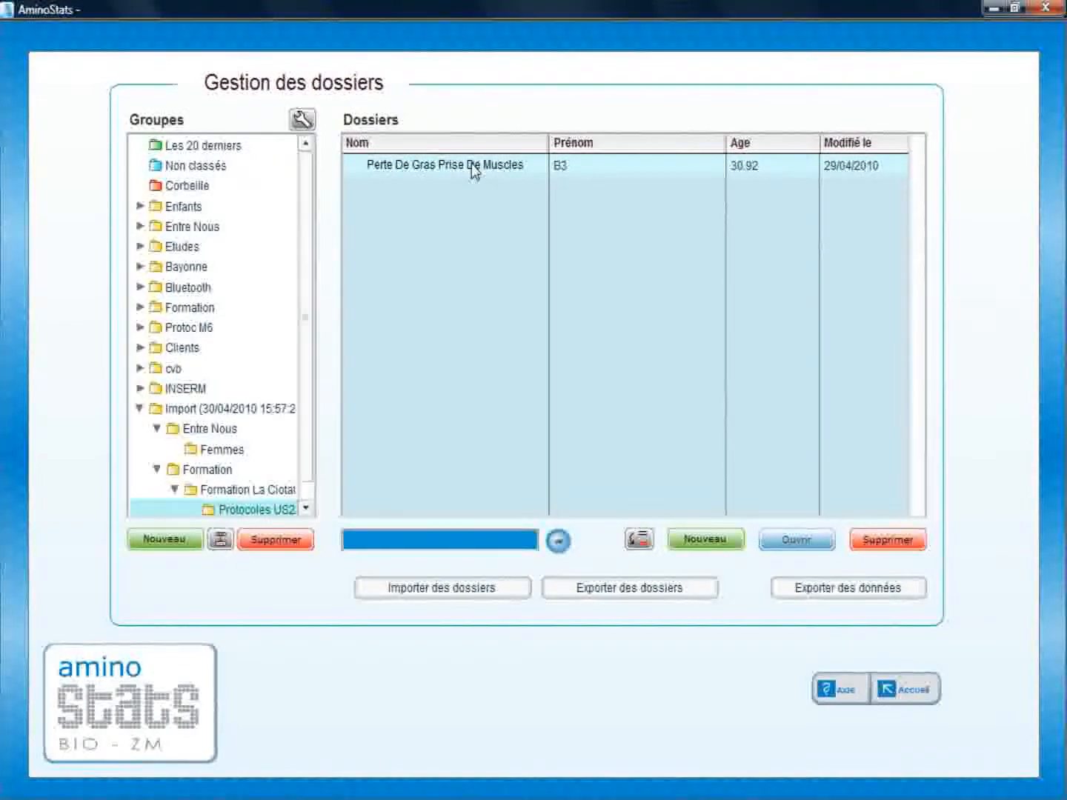
pyautogui.click(471, 163)
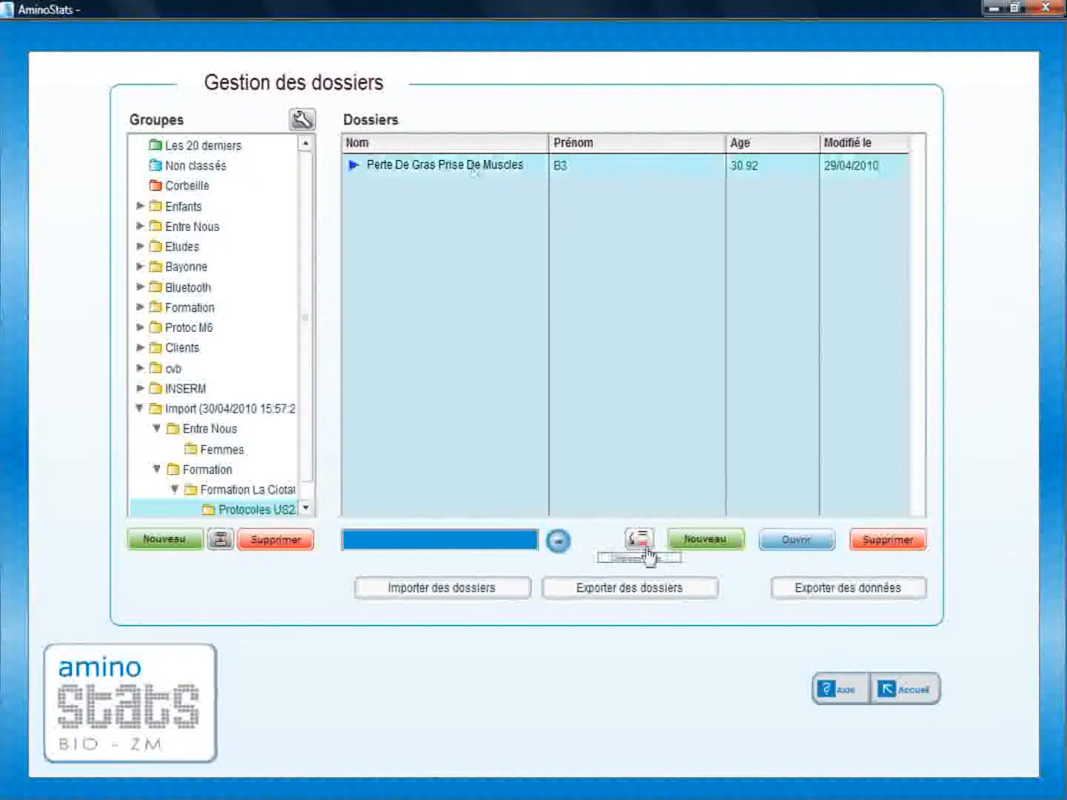
pyautogui.click(640, 546)
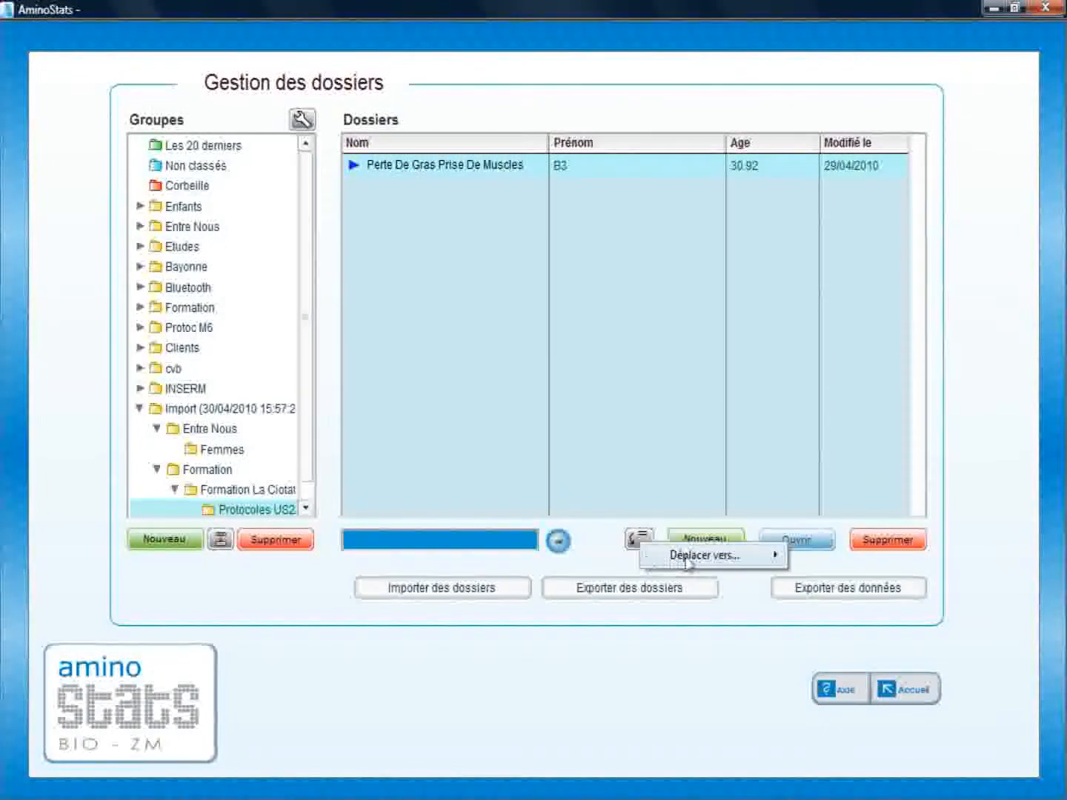
pyautogui.moveTo(762, 556)
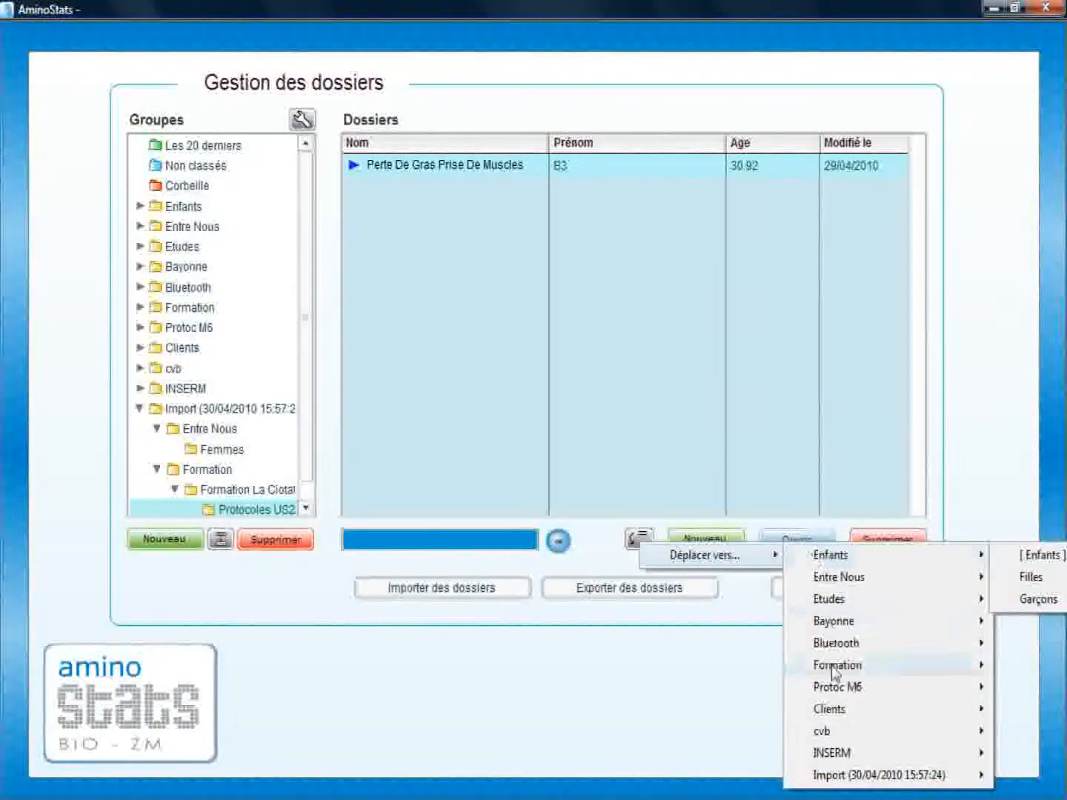
pyautogui.moveTo(825, 734)
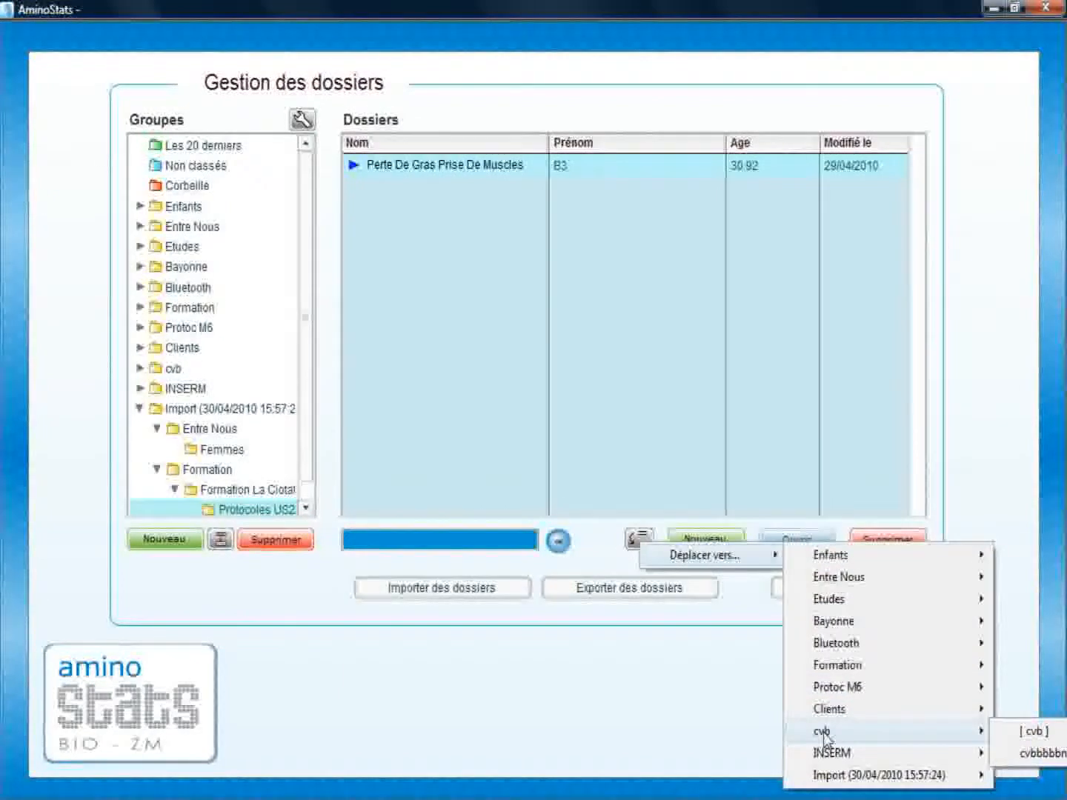
pyautogui.click(1050, 754)
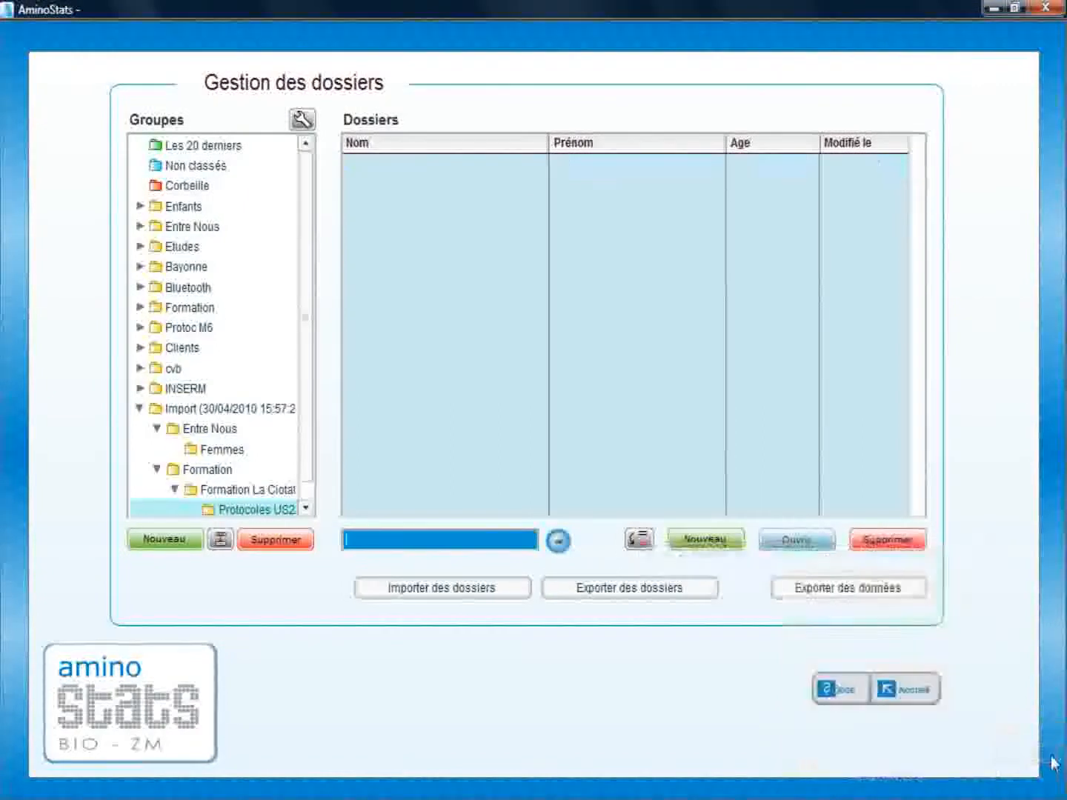
pyautogui.click(139, 368)
pyautogui.click(178, 391)
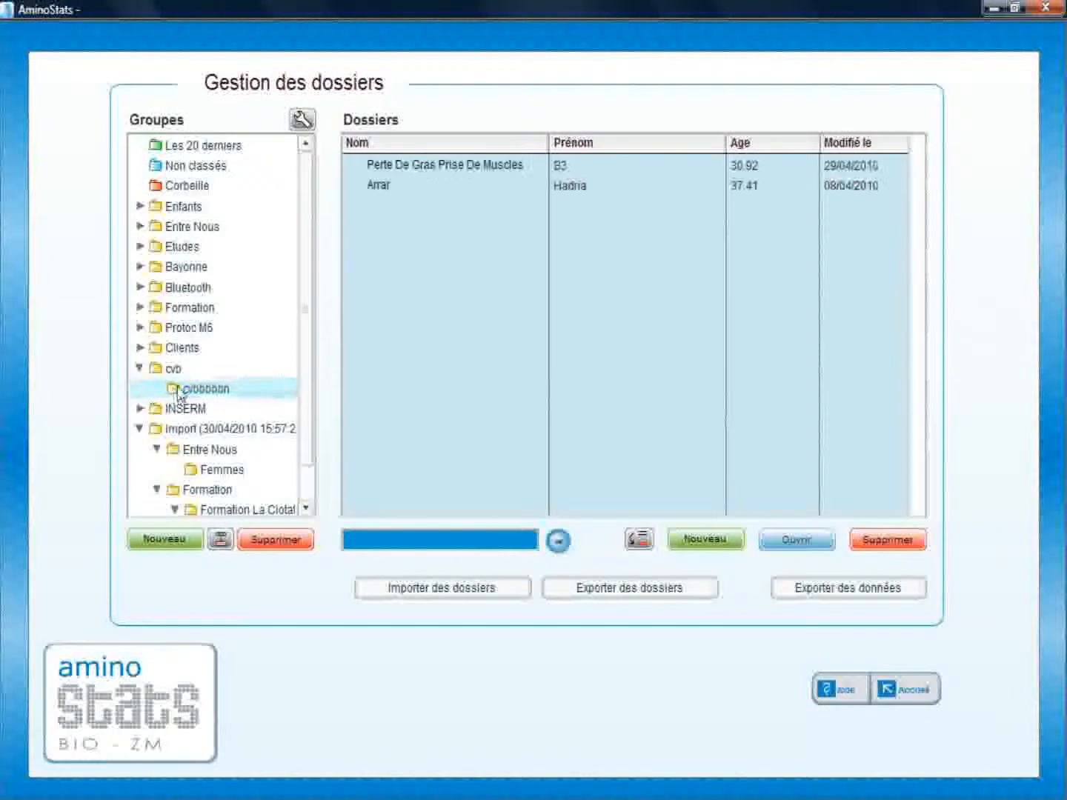
# Step: Select the first two records of the Les 20 derniers group for data export and proceed to the field selection
pyautogui.click(820, 589)
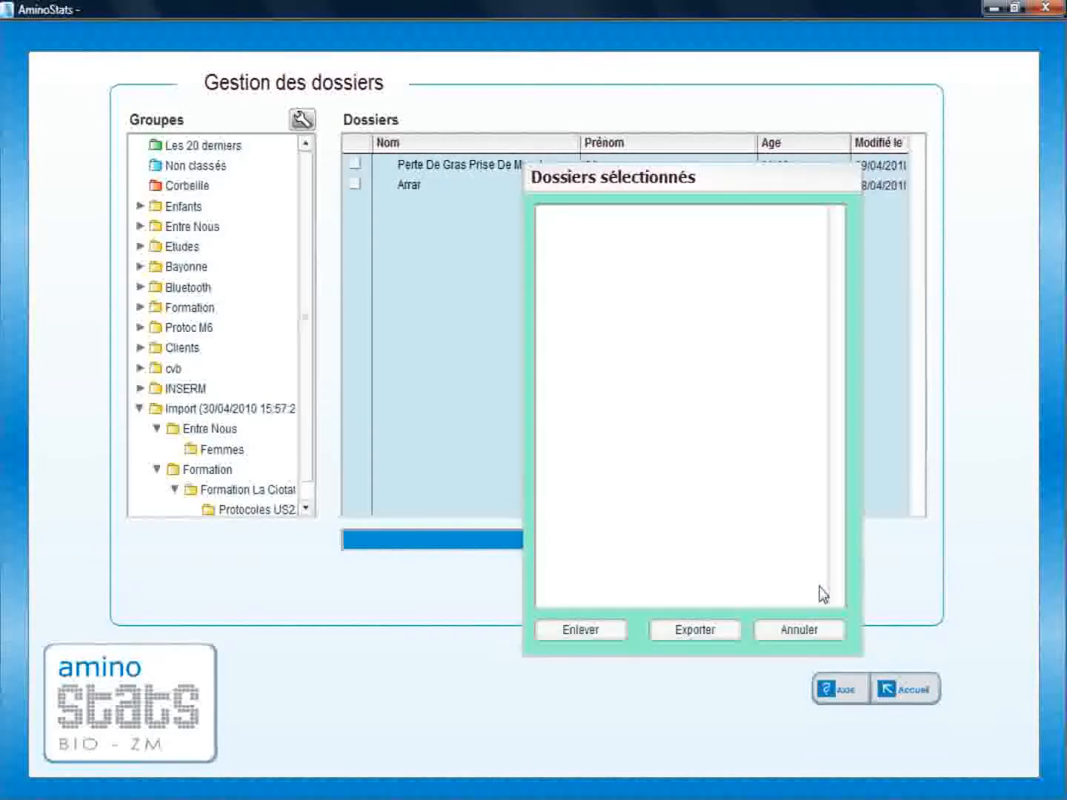
pyautogui.click(196, 145)
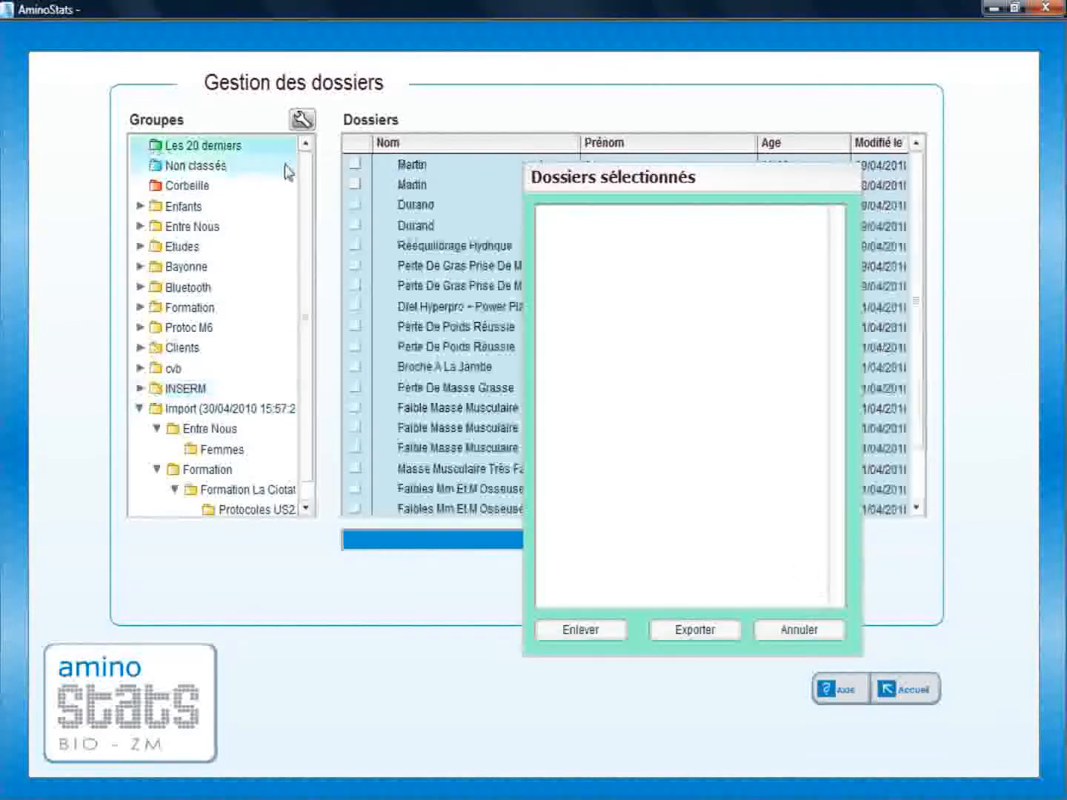
pyautogui.click(356, 163)
pyautogui.click(355, 185)
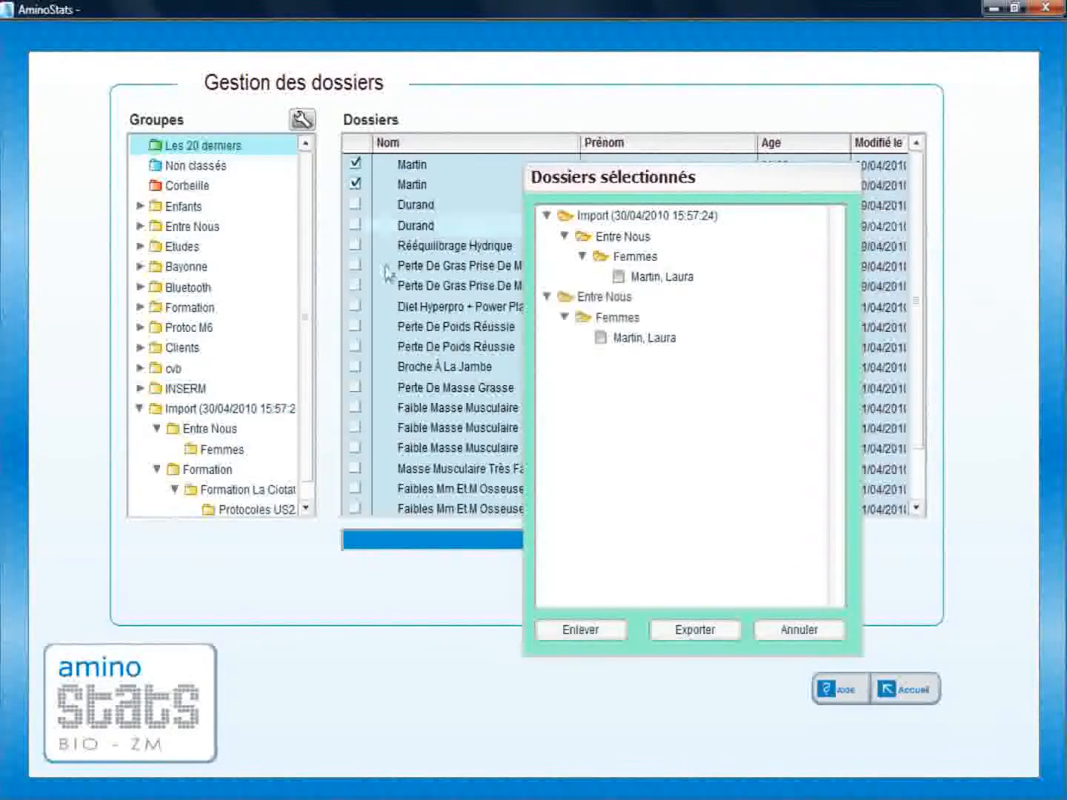
pyautogui.click(693, 630)
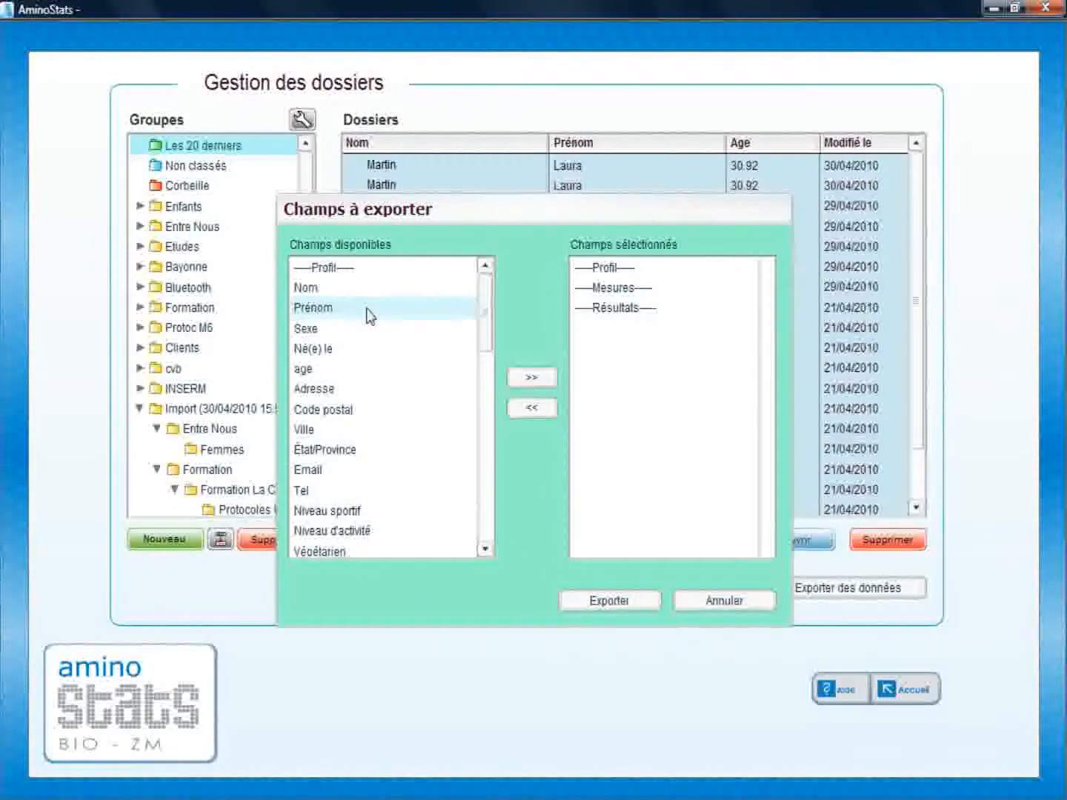
# Step: Select the profile fields Nom, Sexe and Niveau d'activité among the available export fields
pyautogui.click(305, 289)
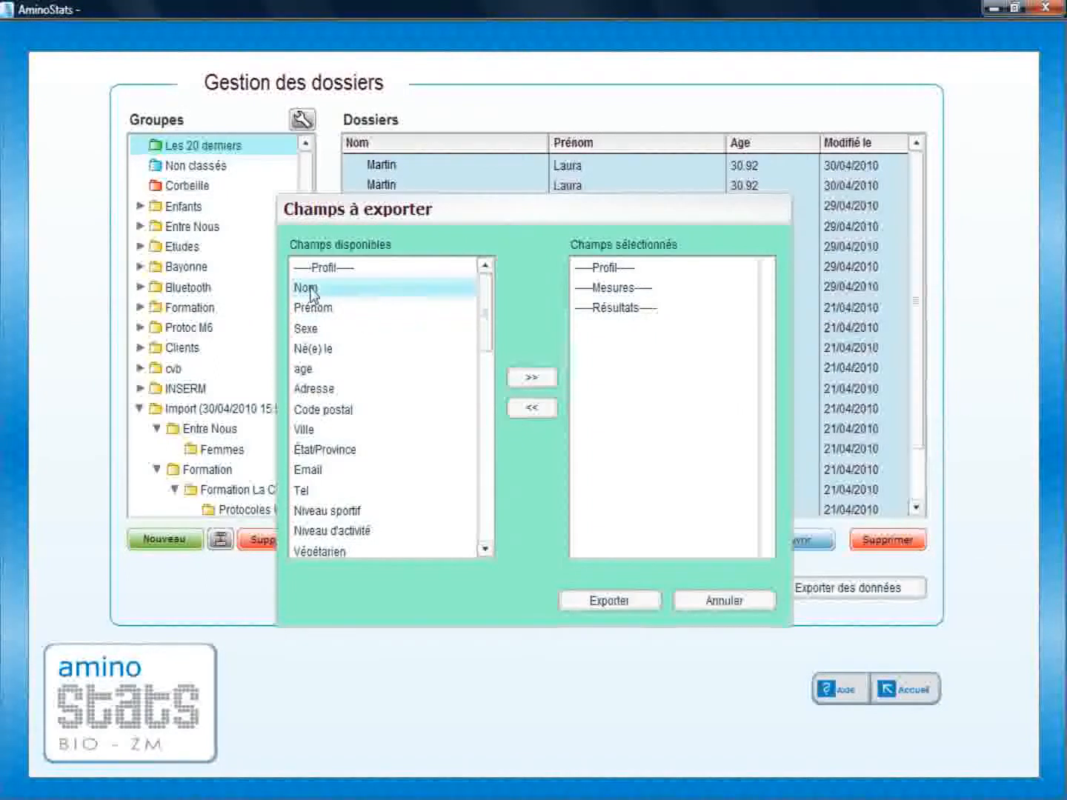
pyautogui.keyDown('shift'); pyautogui.click(315, 311); pyautogui.keyUp('shift')
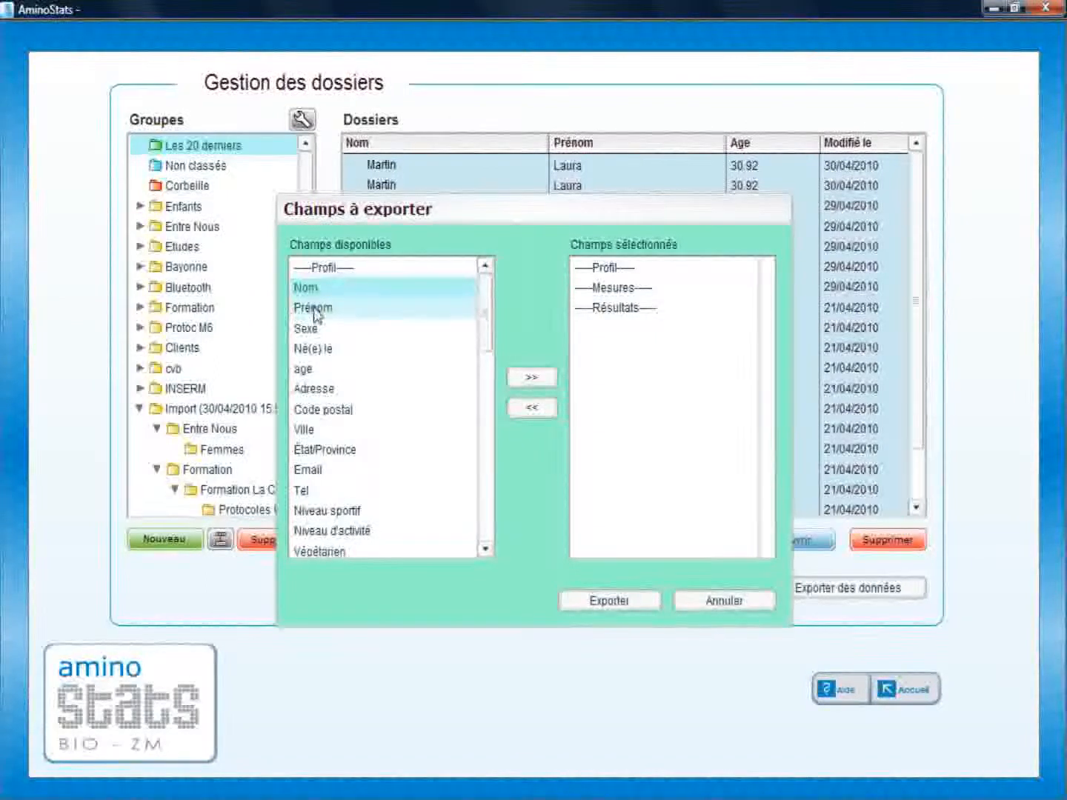
pyautogui.click(315, 312)
pyautogui.click(316, 330)
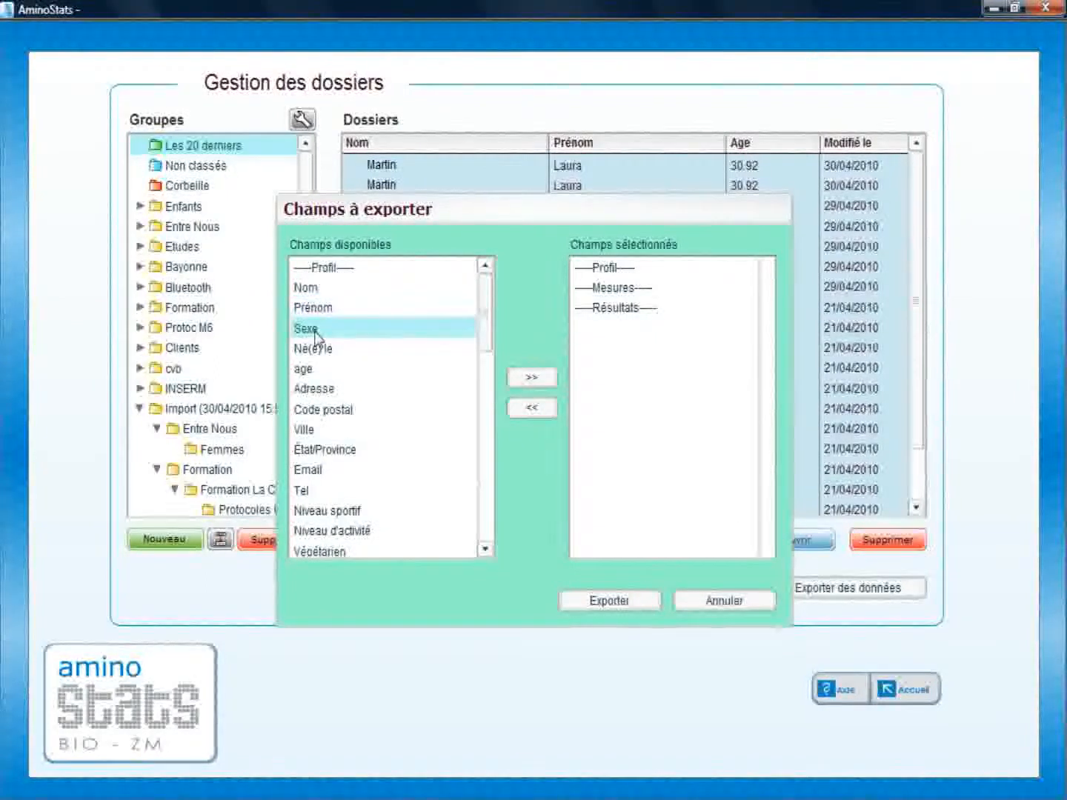
pyautogui.click(309, 370)
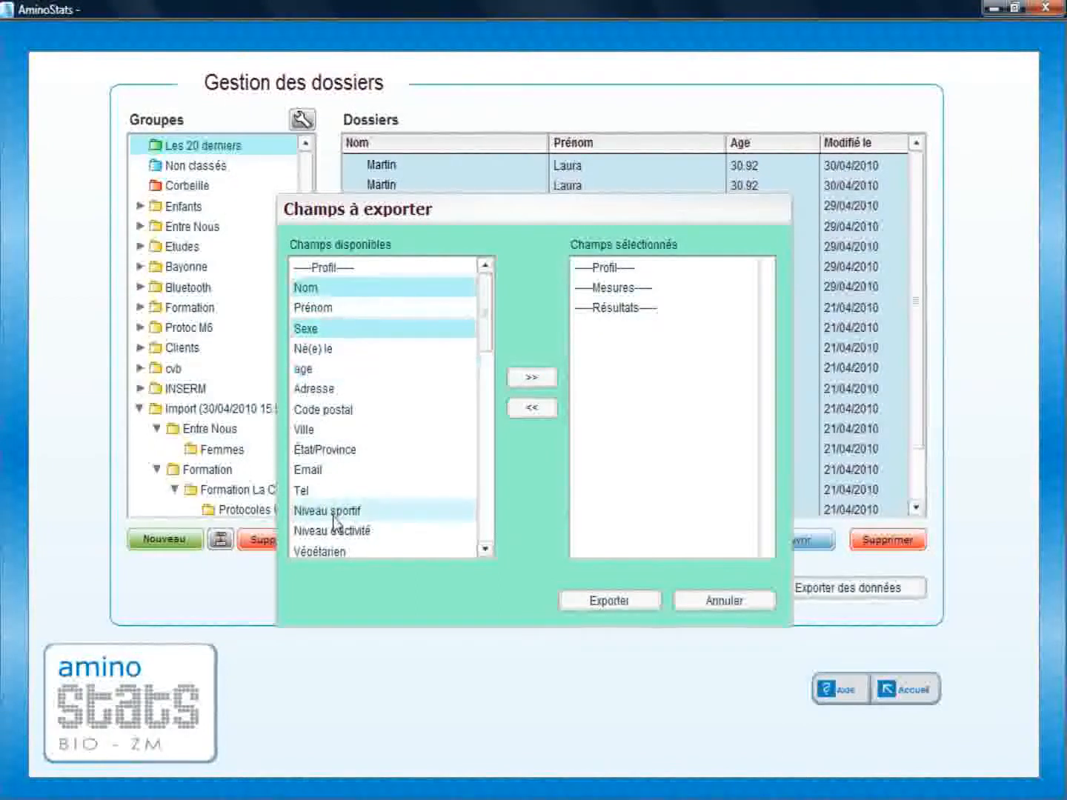
pyautogui.keyDown('ctrl'); pyautogui.click(333, 530); pyautogui.keyUp('ctrl')
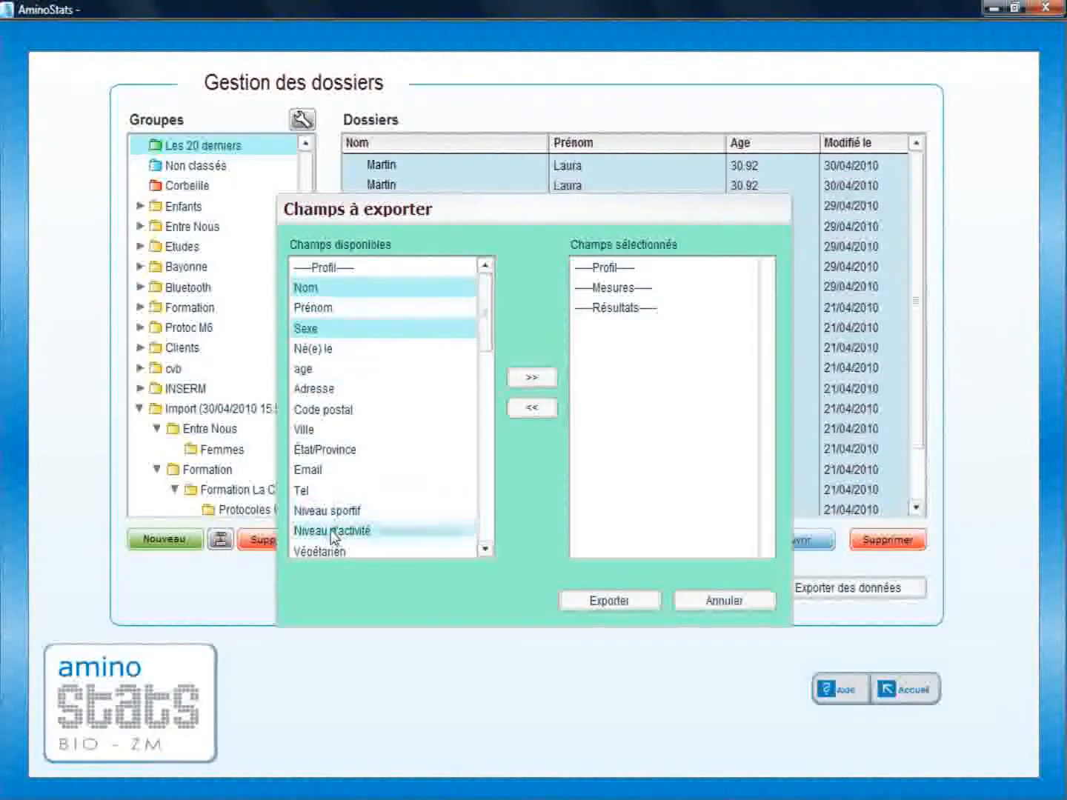
# Step: Add the Taille and Poids fields from the Mesures section to the highlighted export fields
pyautogui.click(485, 552)
pyautogui.click(486, 552)
pyautogui.click(485, 553)
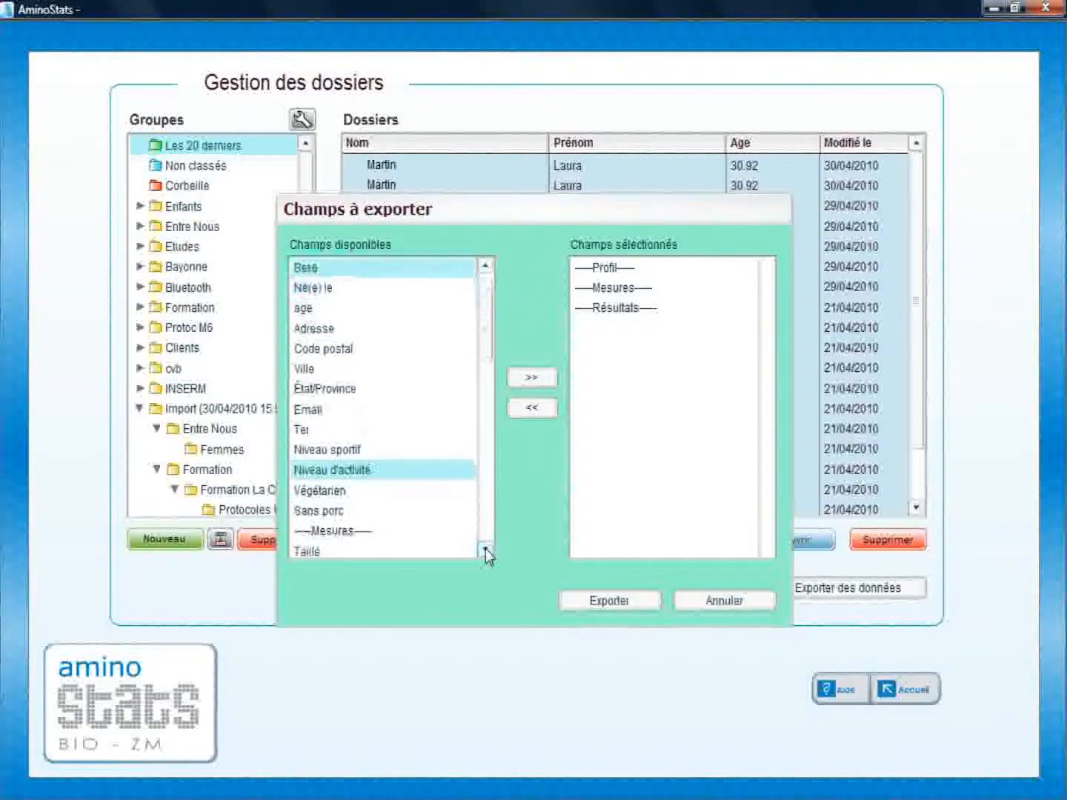
pyautogui.click(486, 552)
pyautogui.click(485, 552)
pyautogui.click(486, 552)
pyautogui.click(485, 553)
pyautogui.click(486, 553)
pyautogui.click(485, 552)
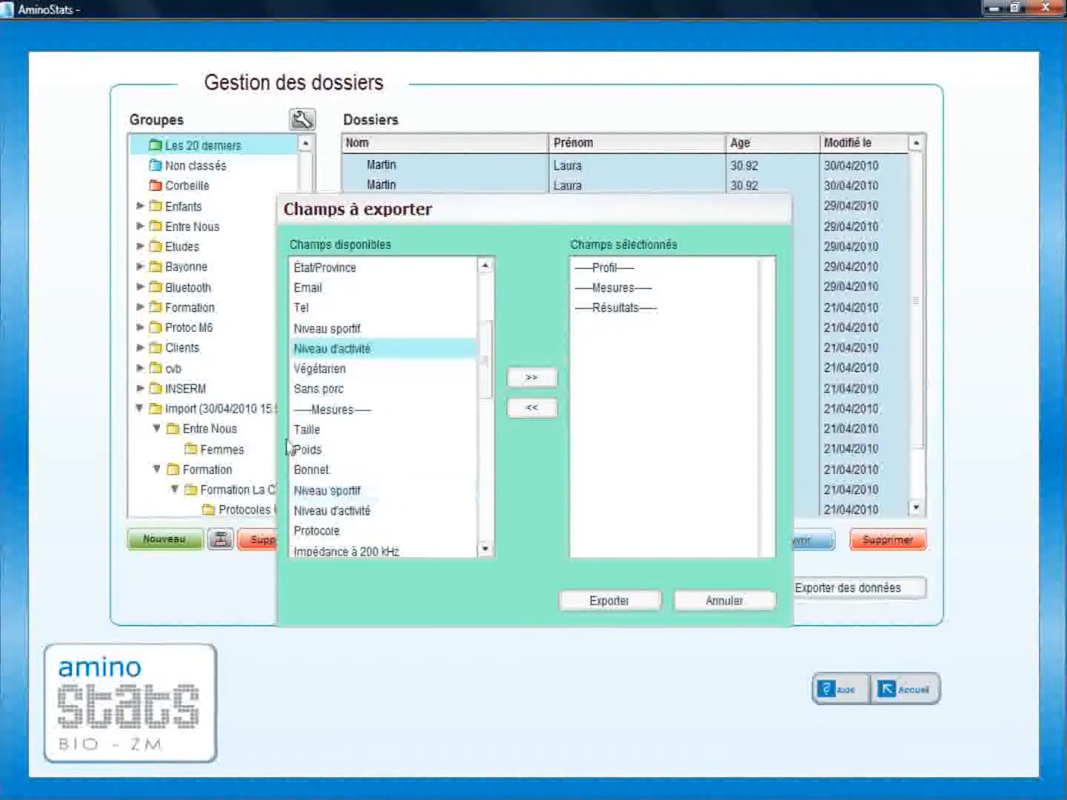
pyautogui.keyDown('ctrl'); pyautogui.click(308, 430); pyautogui.keyUp('ctrl')
pyautogui.keyDown('ctrl'); pyautogui.click(315, 451); pyautogui.keyUp('ctrl')
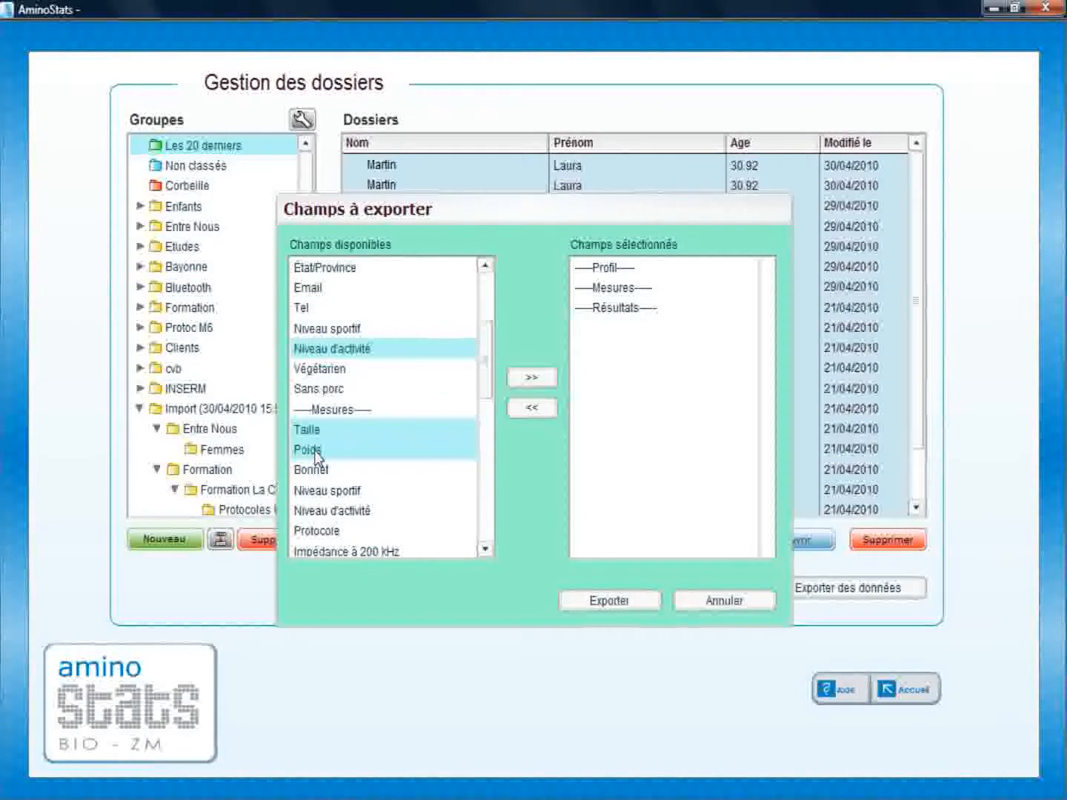
# Step: Add the highlighted fields to the export selection and export them to a CSV file named nbx on the desktop
pyautogui.click(530, 378)
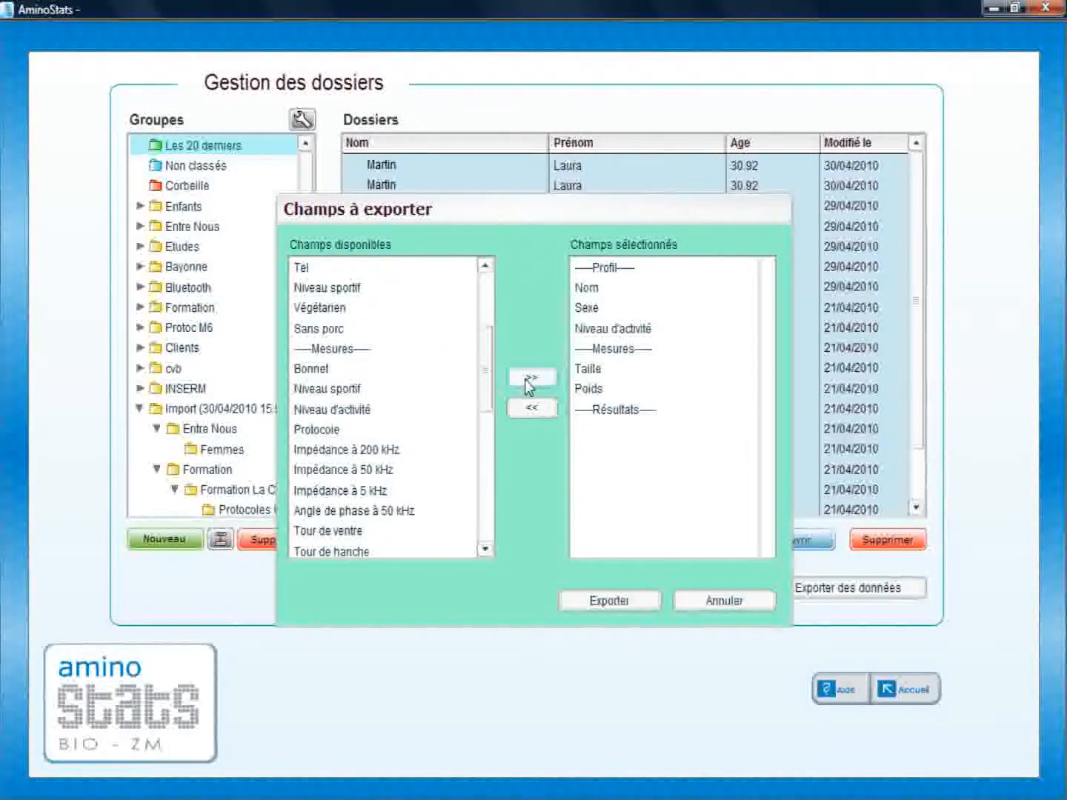
pyautogui.click(623, 603)
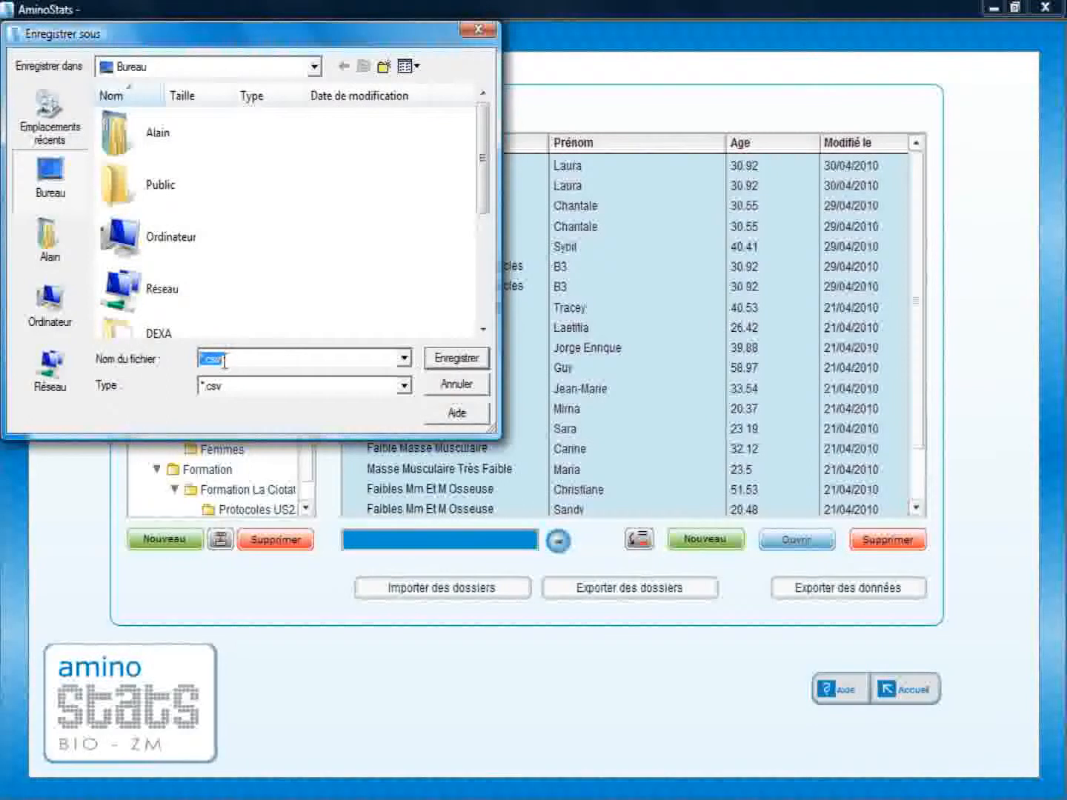
pyautogui.write('nb')
pyautogui.click(448, 362)
pyautogui.click(562, 475)
# Step: Open the exported nbx.csv file from the desktop to examine its contents
pyautogui.click(994, 8)
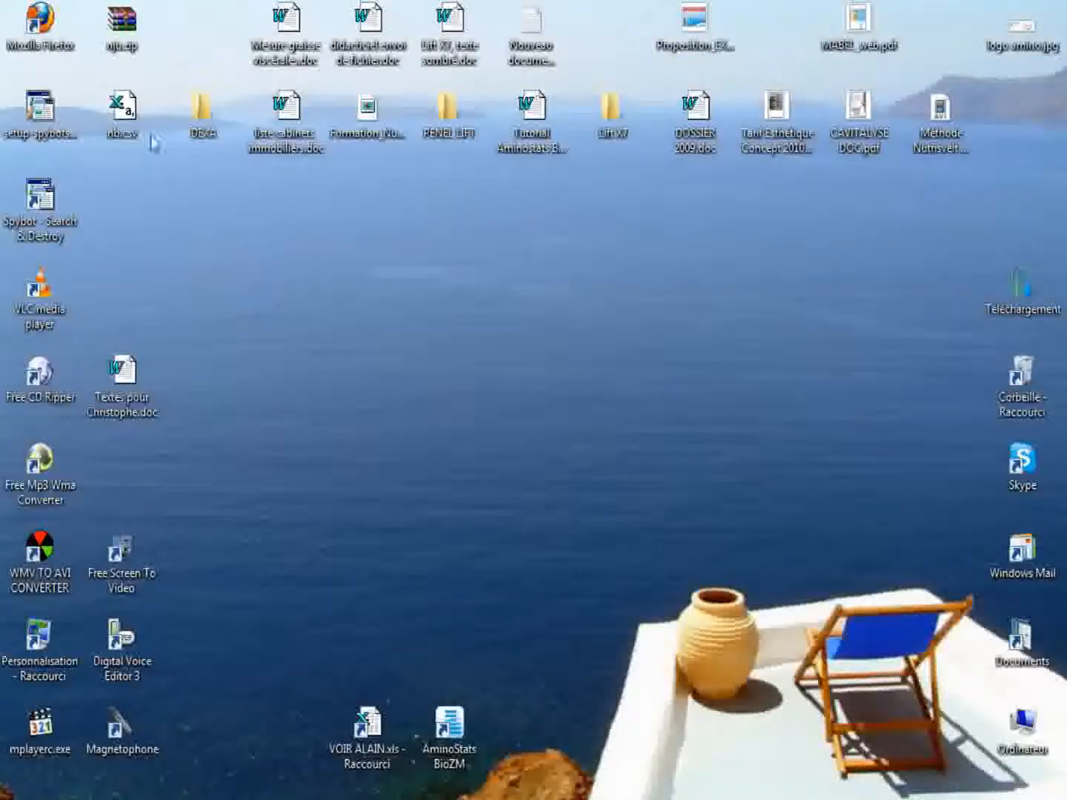
pyautogui.doubleClick(126, 111)
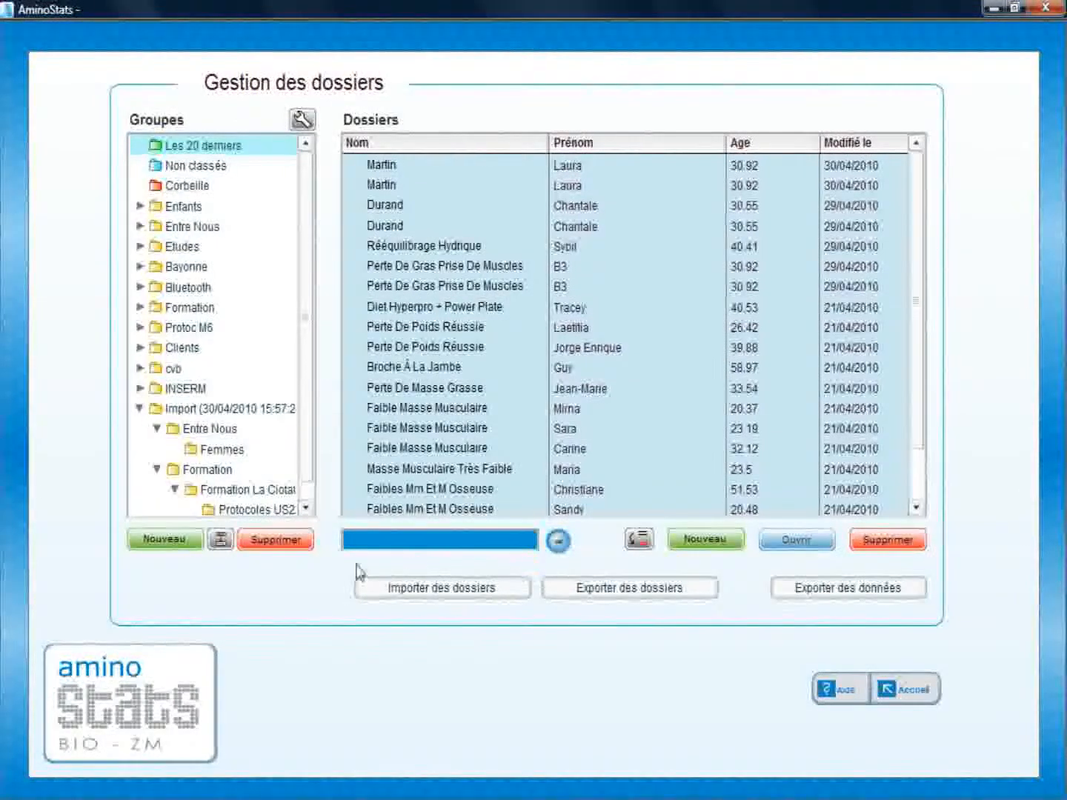
# Step: Collapse the Import (30/04/2010) group together with its Entre Nous and Formation subgroups
pyautogui.click(175, 490)
pyautogui.click(157, 469)
pyautogui.click(157, 429)
pyautogui.click(139, 408)
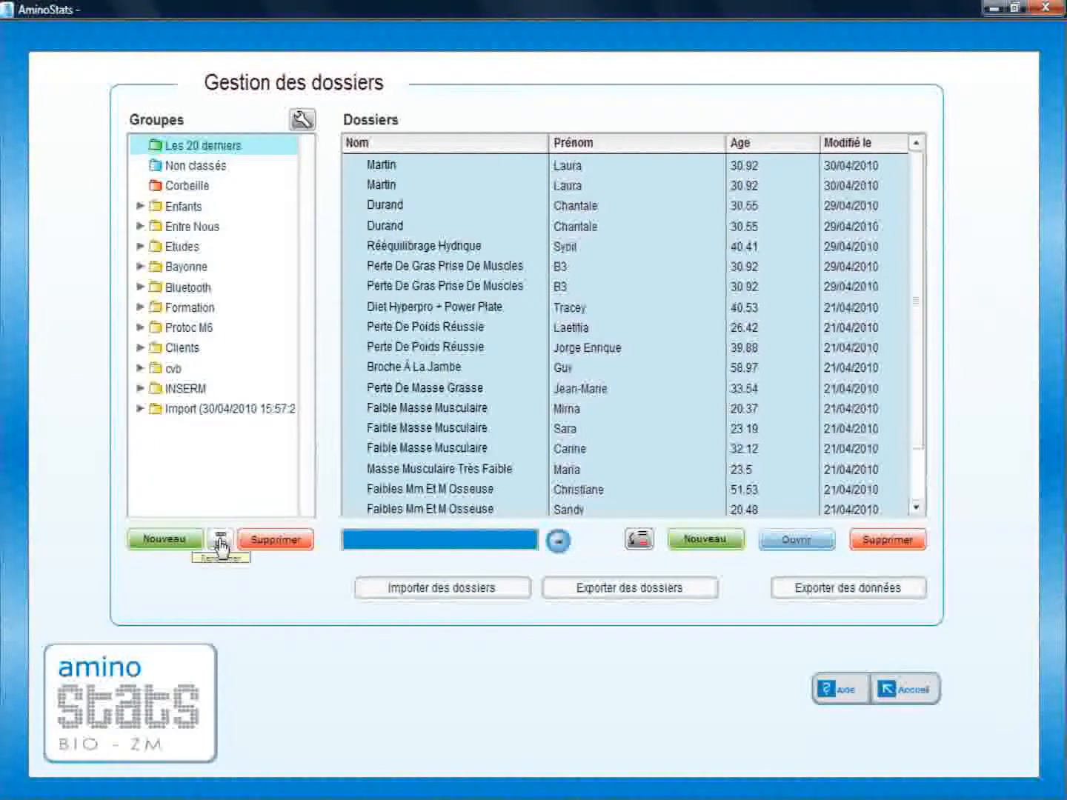
# Step: Rename the Import (30/04/2010) group as jeudi
pyautogui.click(157, 412)
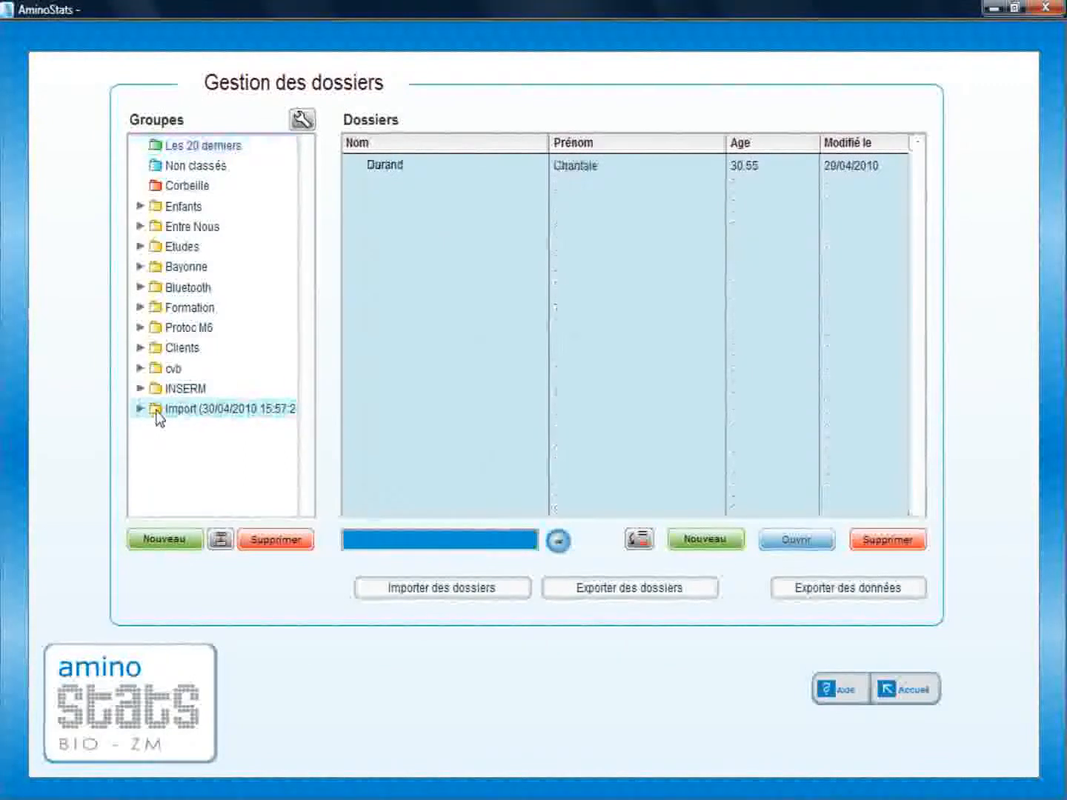
pyautogui.click(217, 543)
pyautogui.press('BackSpace')
pyautogui.write('jeudi')
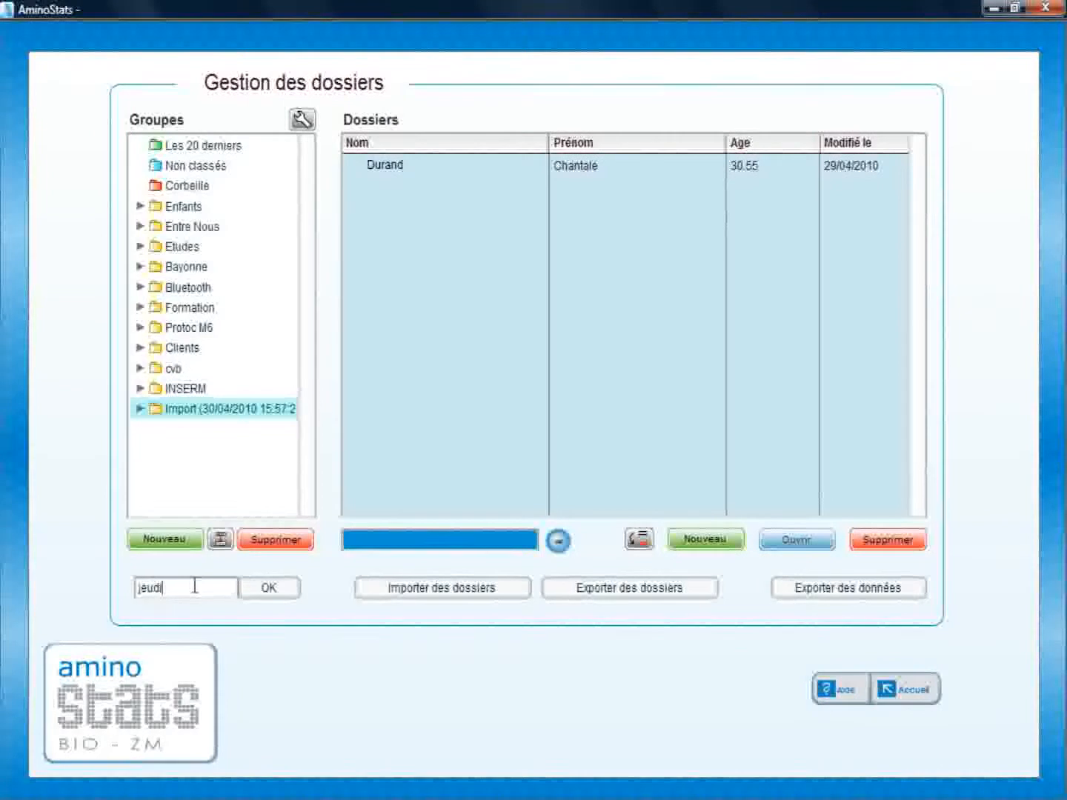
pyautogui.click(270, 589)
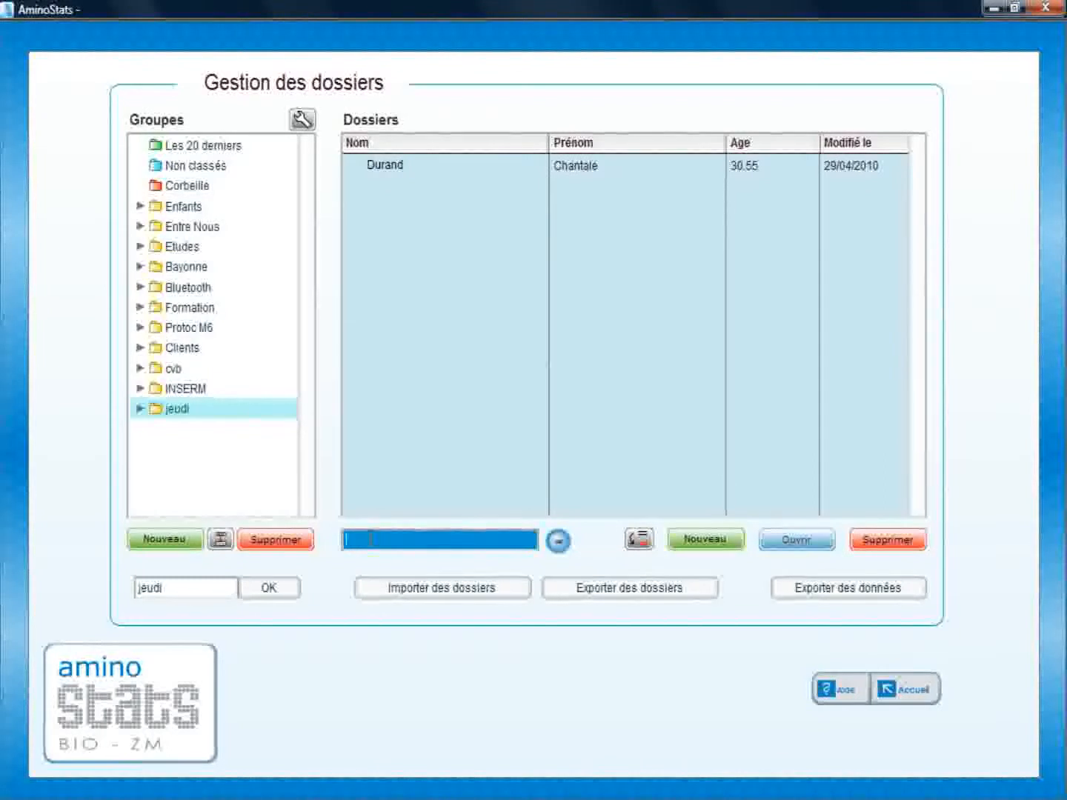
# Step: Search the records by the patient's first name and start a new record
pyautogui.write('la')
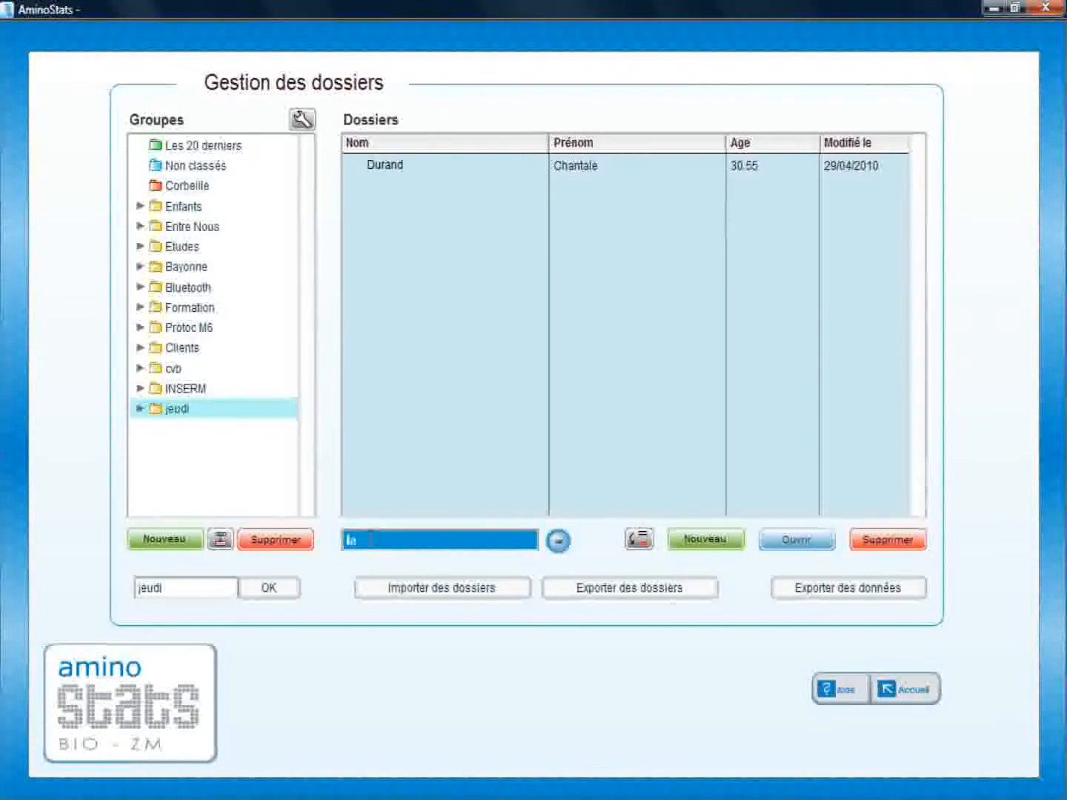
pyautogui.write('ura')
pyautogui.click(558, 541)
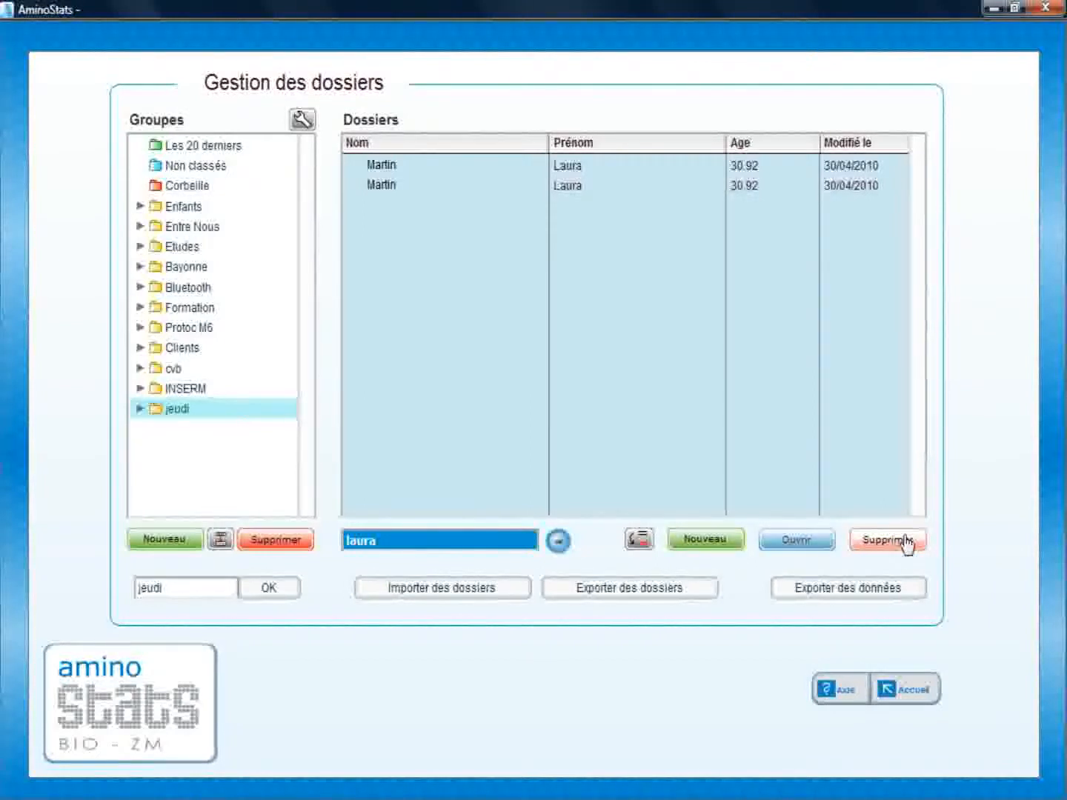
pyautogui.click(699, 545)
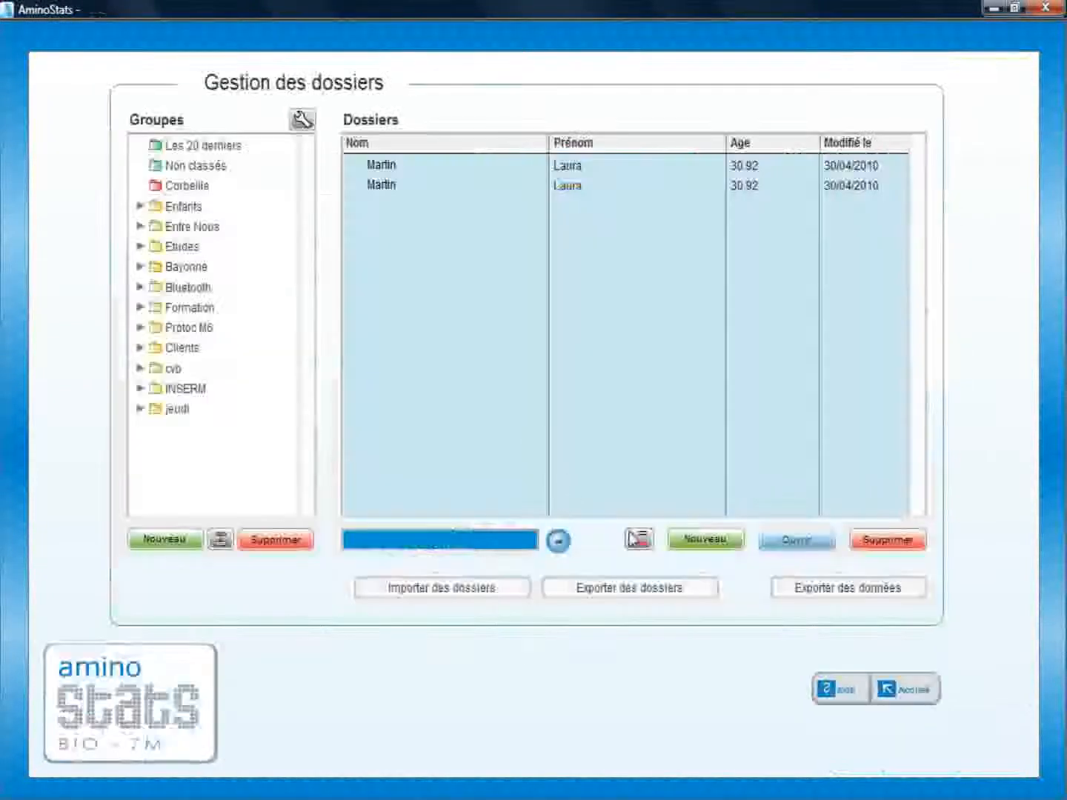
# Step: Display the analysis of the 04/10/2007 measurement in the first listed record and close the record
pyautogui.click(432, 171)
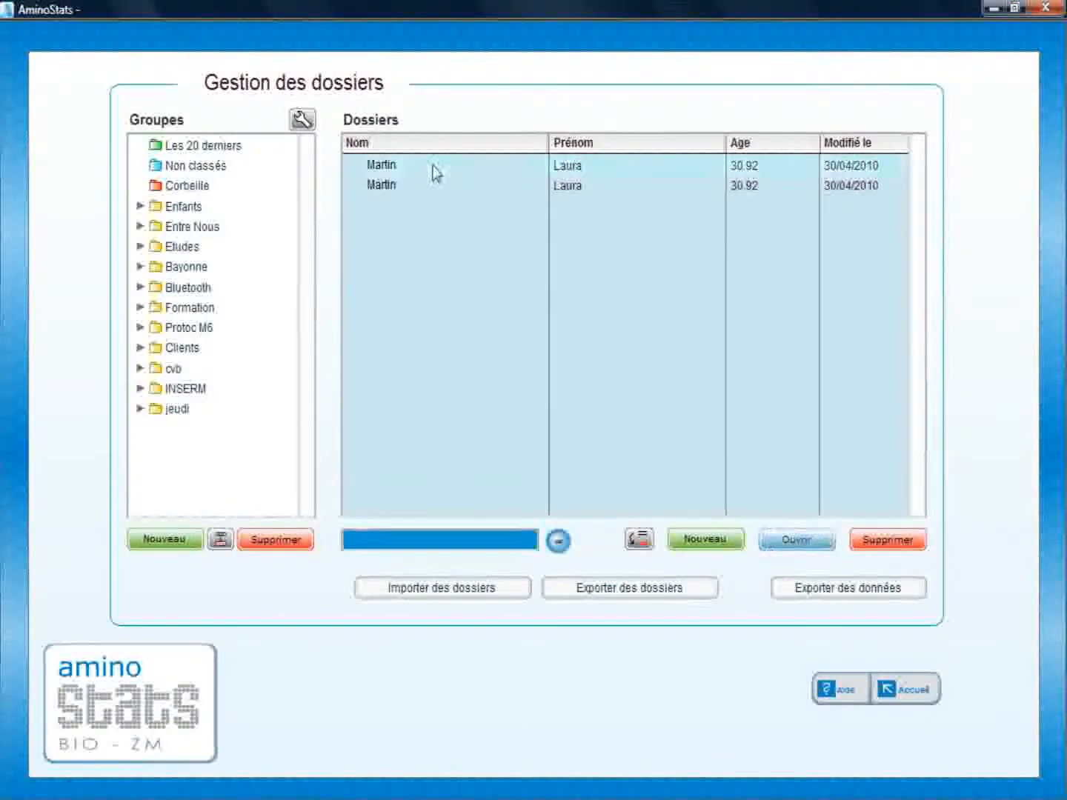
pyautogui.click(797, 540)
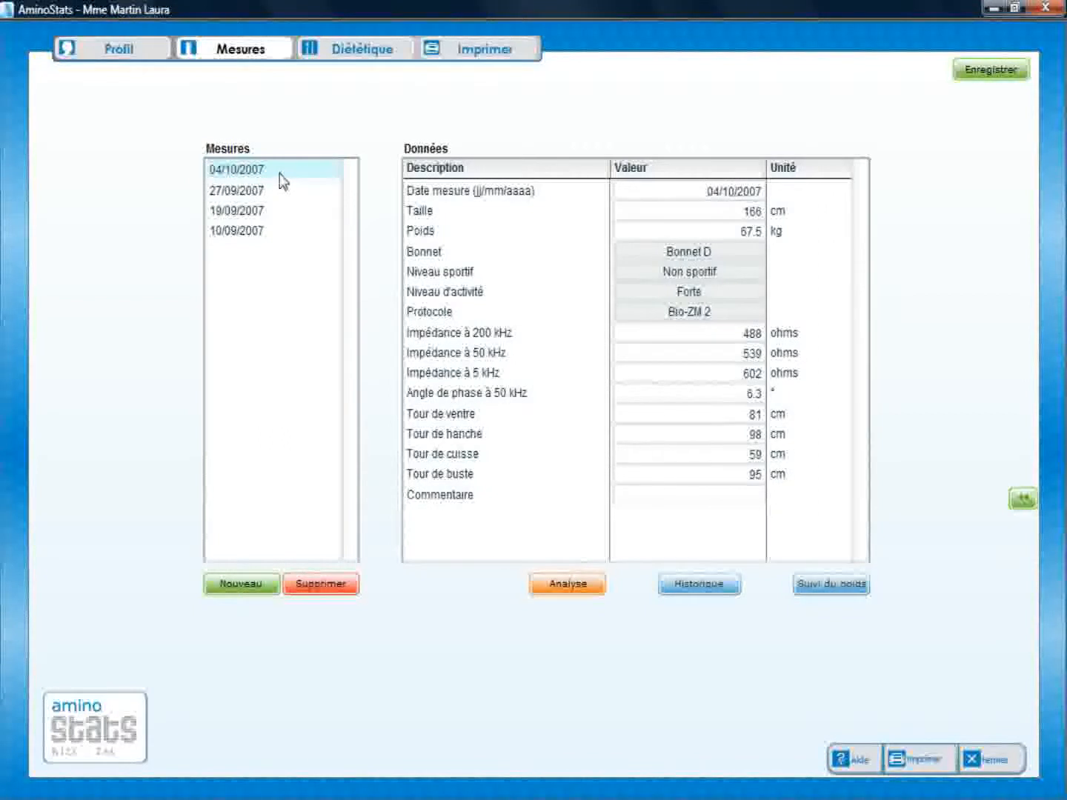
pyautogui.click(568, 585)
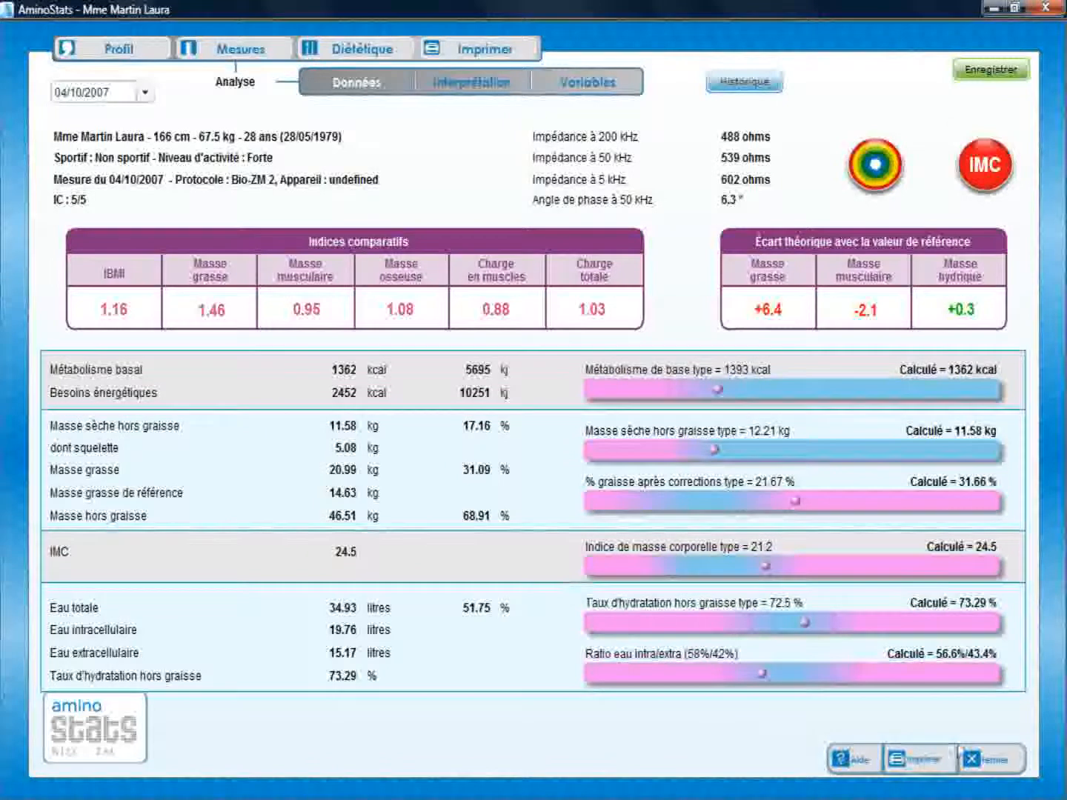
pyautogui.click(975, 762)
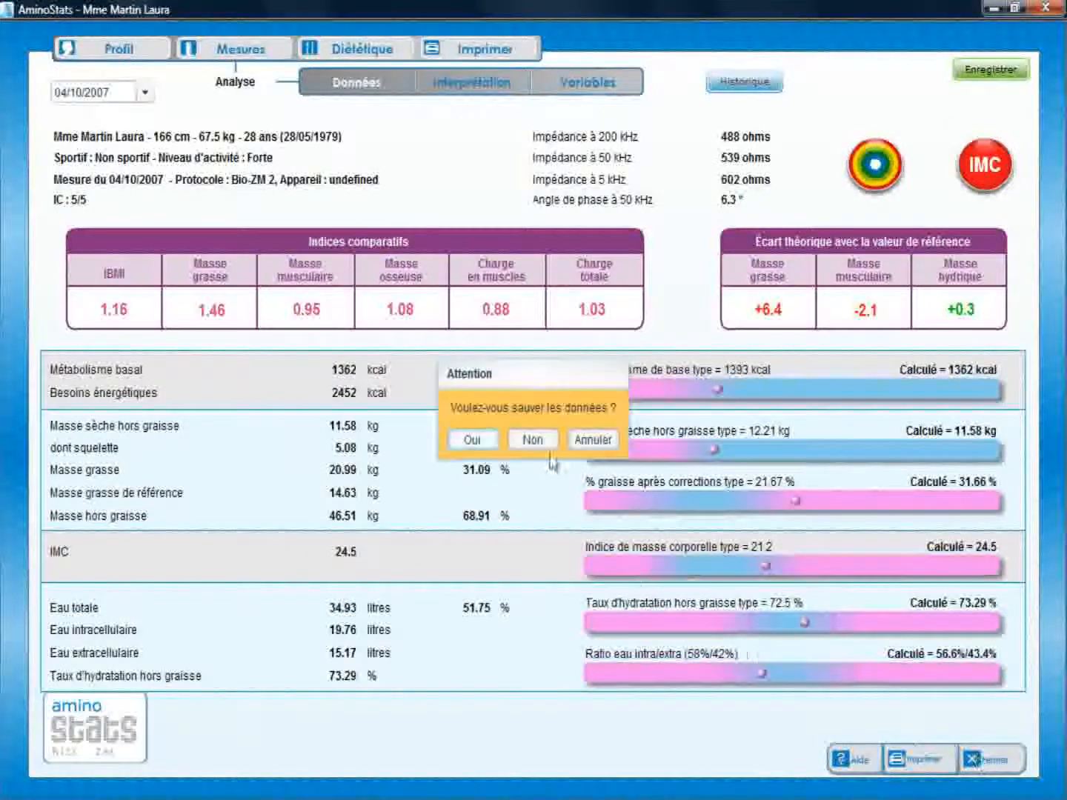